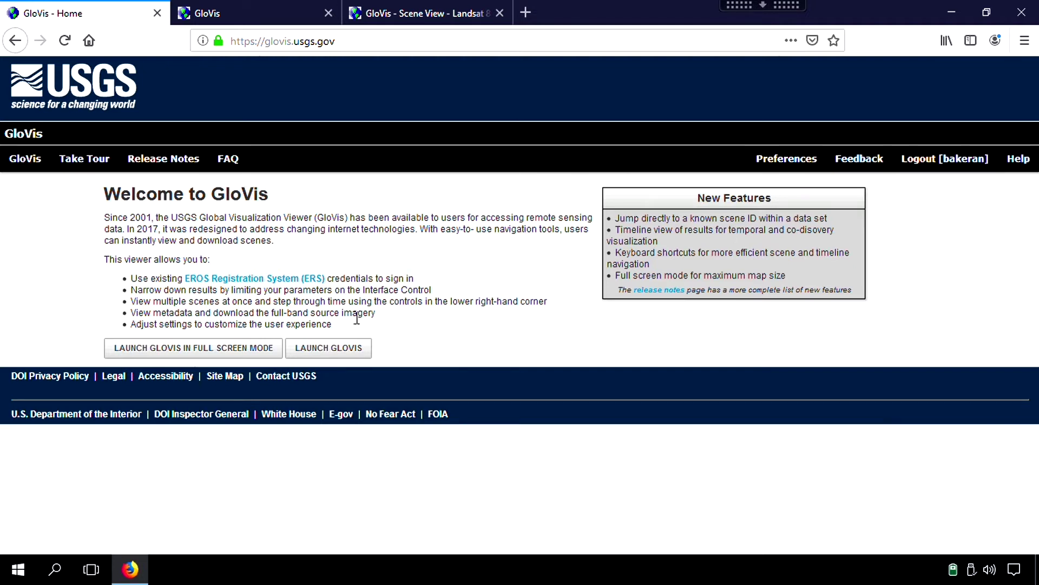
Launch the GloVis map viewer in full screen mode from the home page.
click(227, 348)
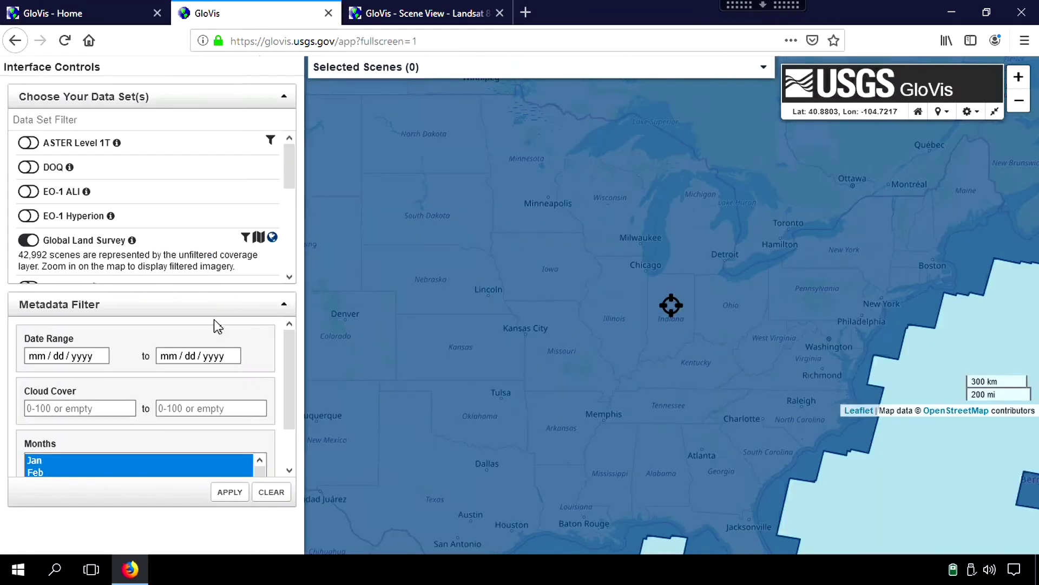
Zoom and pan the map to about a 1 km scale over Indianapolis.
scroll(676, 337, up, 1)
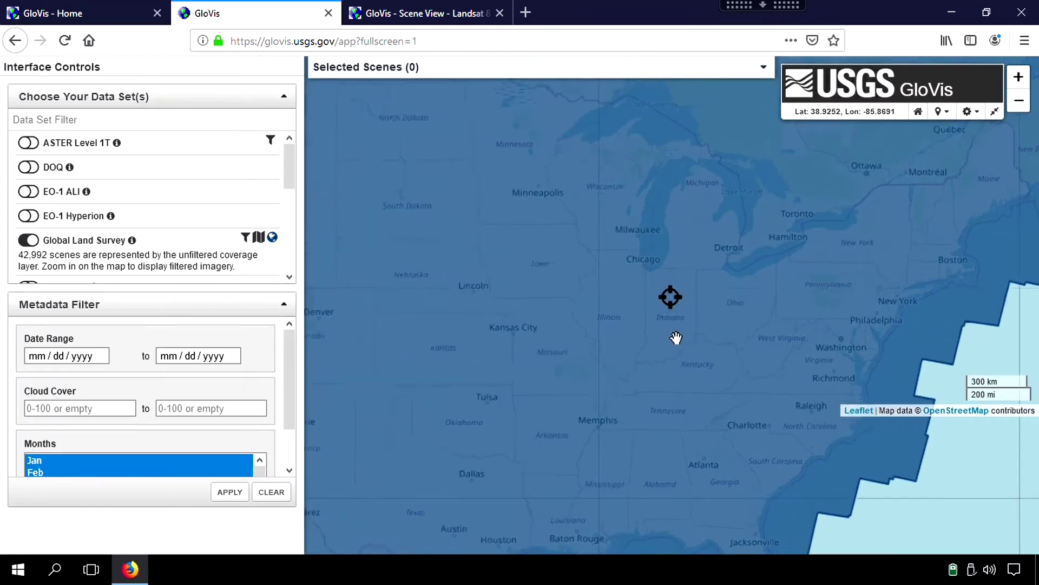
scroll(676, 337, up, 3)
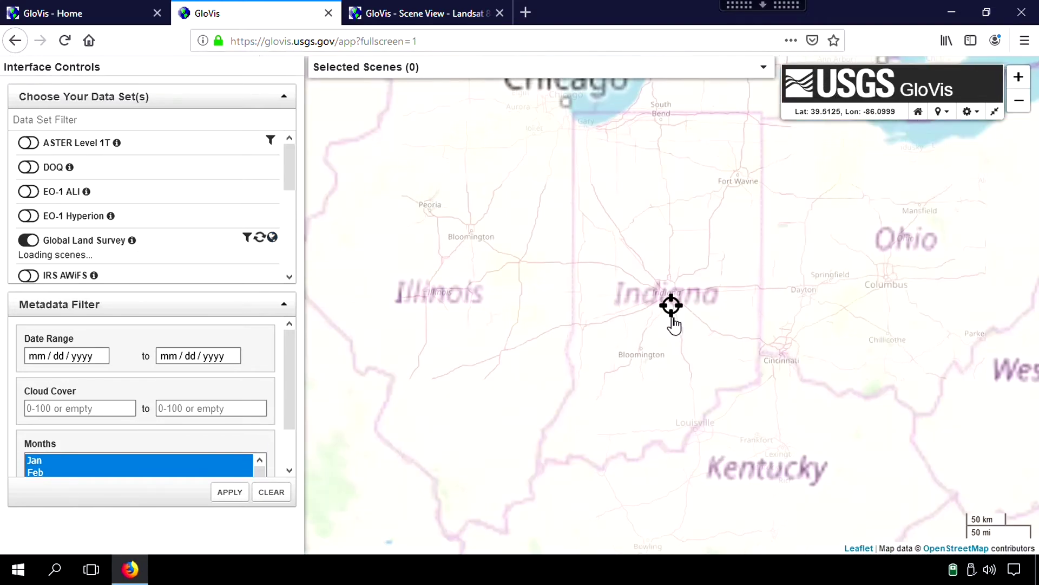
scroll(673, 320, up, 2)
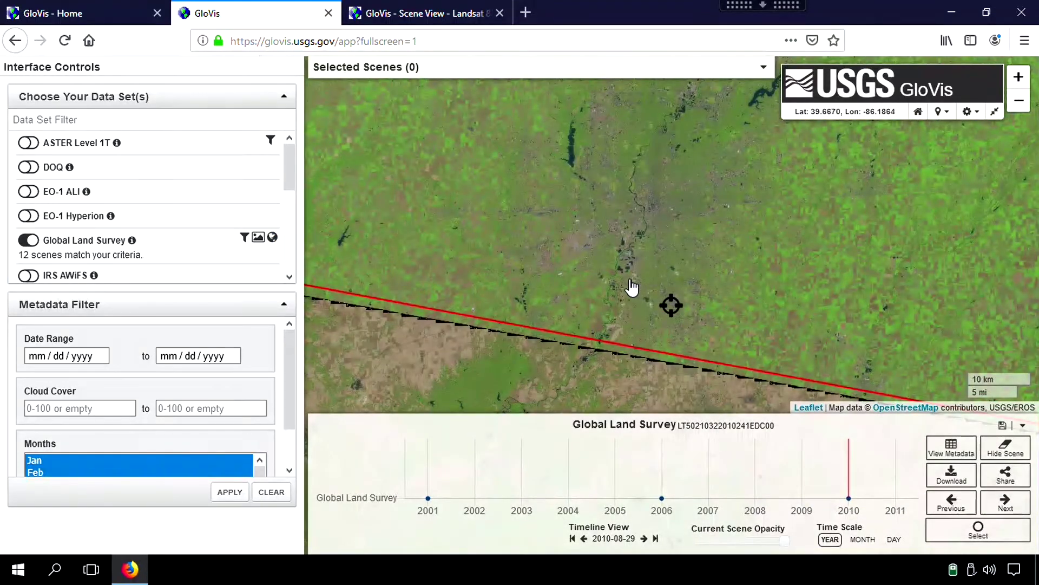
scroll(632, 287, up, 2)
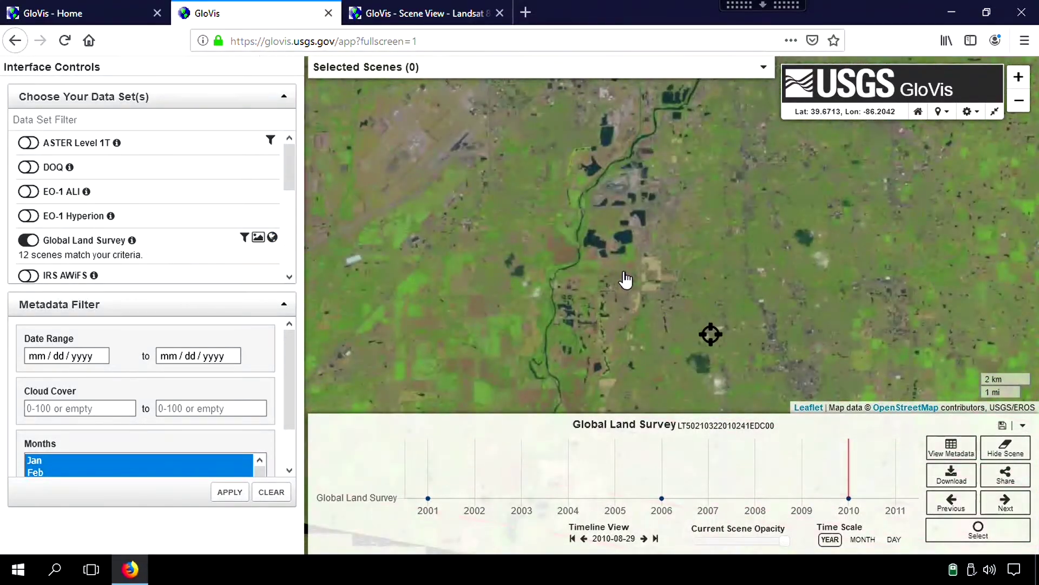
scroll(626, 280, up, 1)
scroll(601, 282, down, 3)
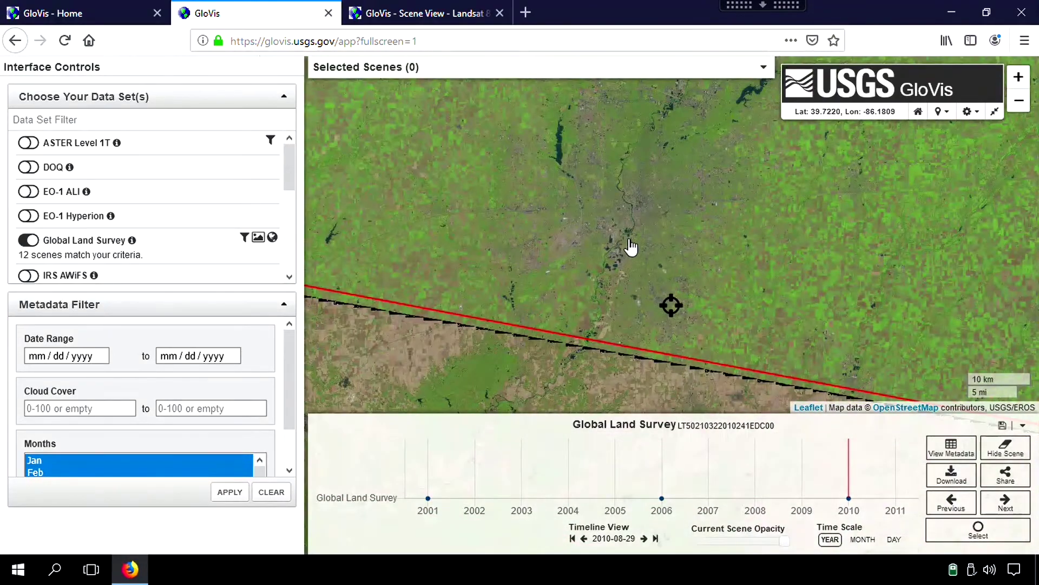
scroll(632, 244, down, 1)
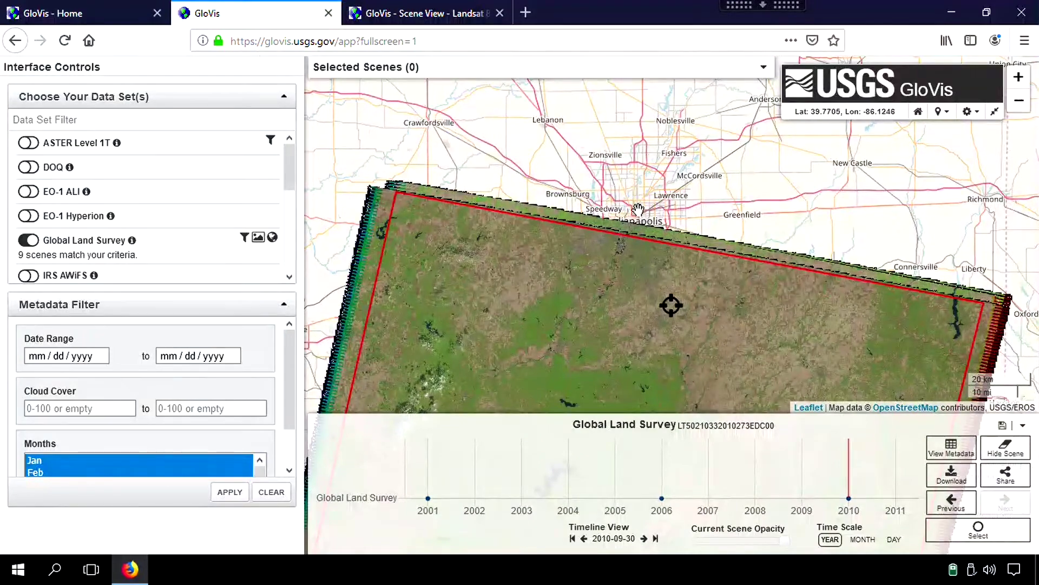
scroll(633, 223, up, 1)
scroll(631, 219, up, 3)
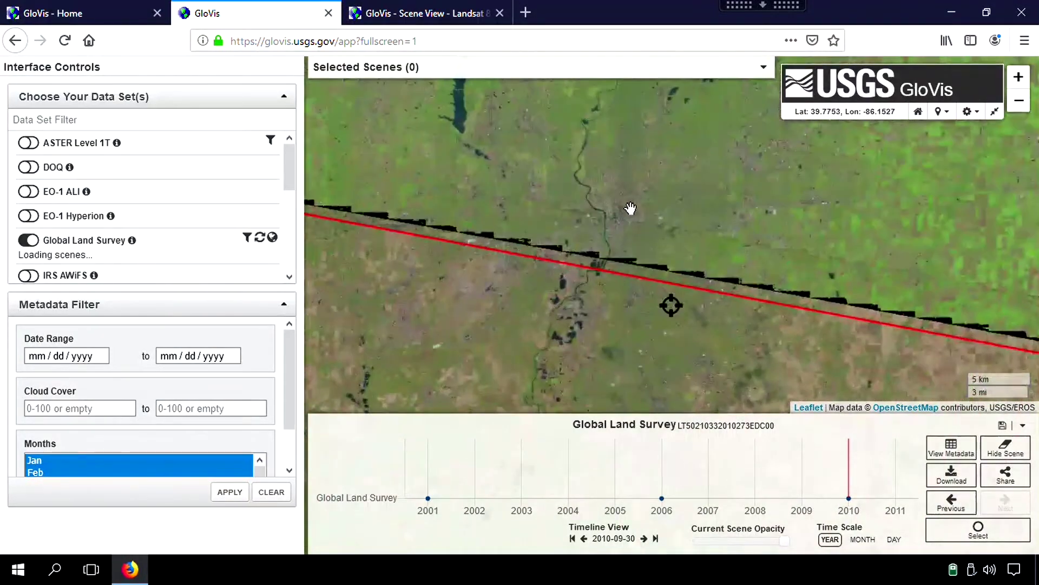
scroll(622, 213, up, 1)
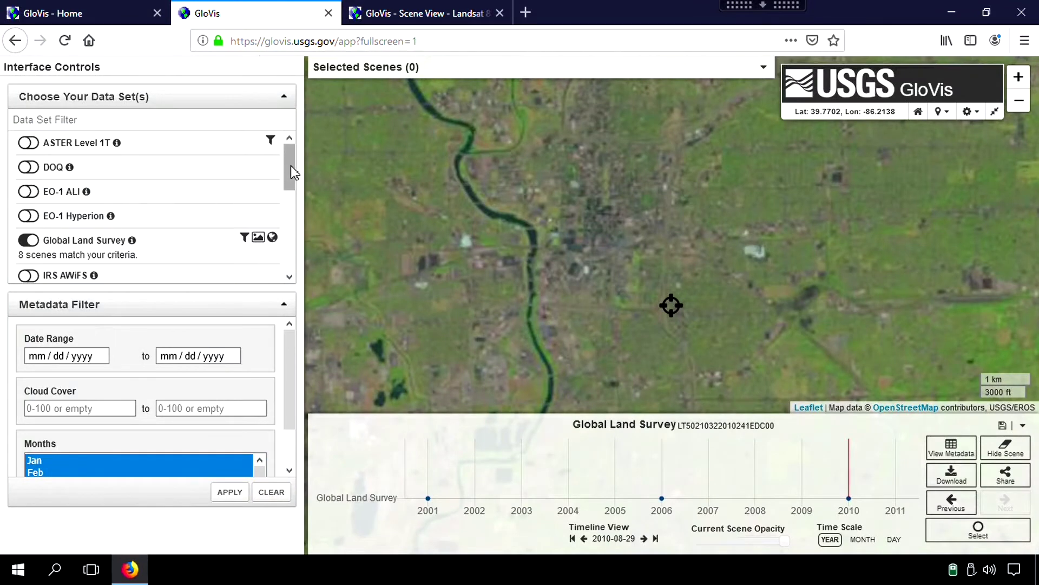
drag(291, 165, 291, 245)
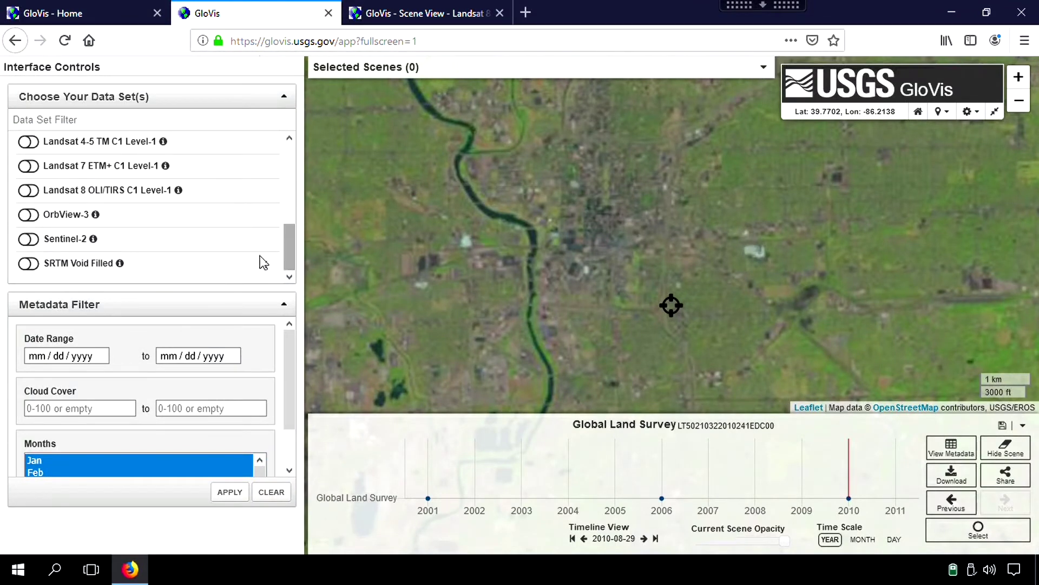
Turn on Landsat 8 OLI/TIRS C1 Level-1 and set cloud cover to 0–10.
click(30, 191)
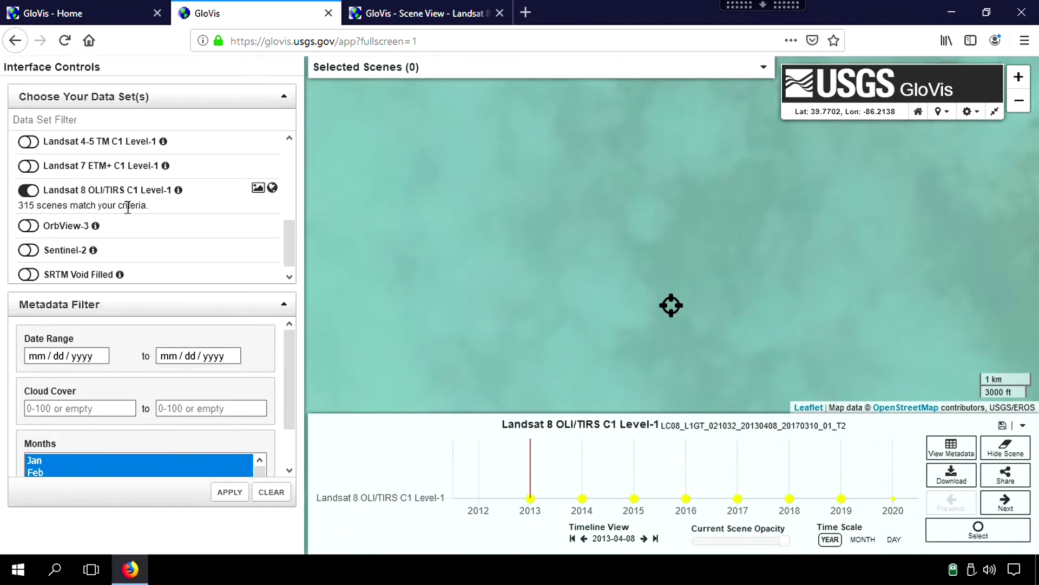
click(180, 408)
text(10)
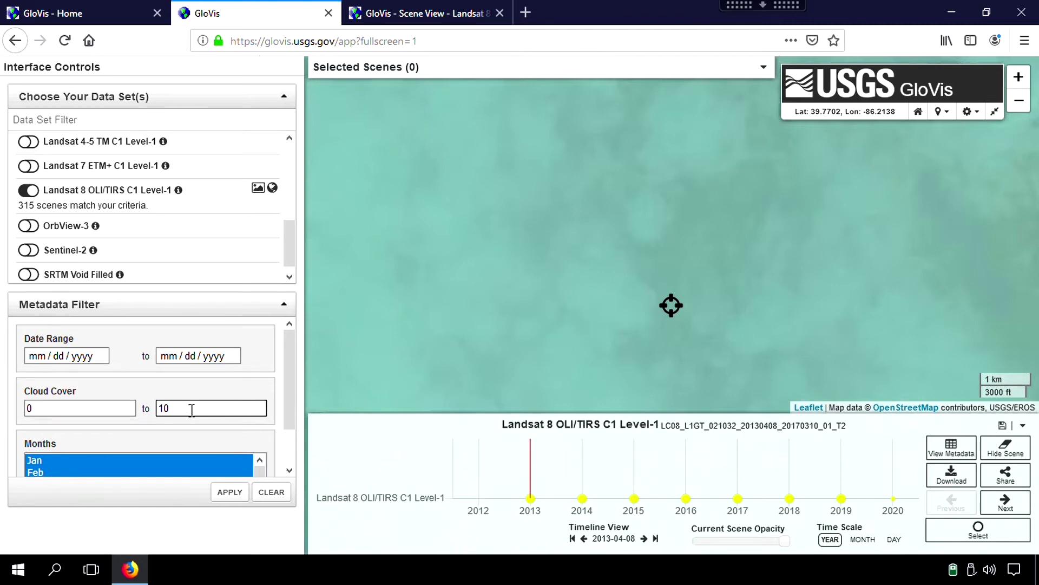
scroll(298, 422, down, 2)
click(260, 454)
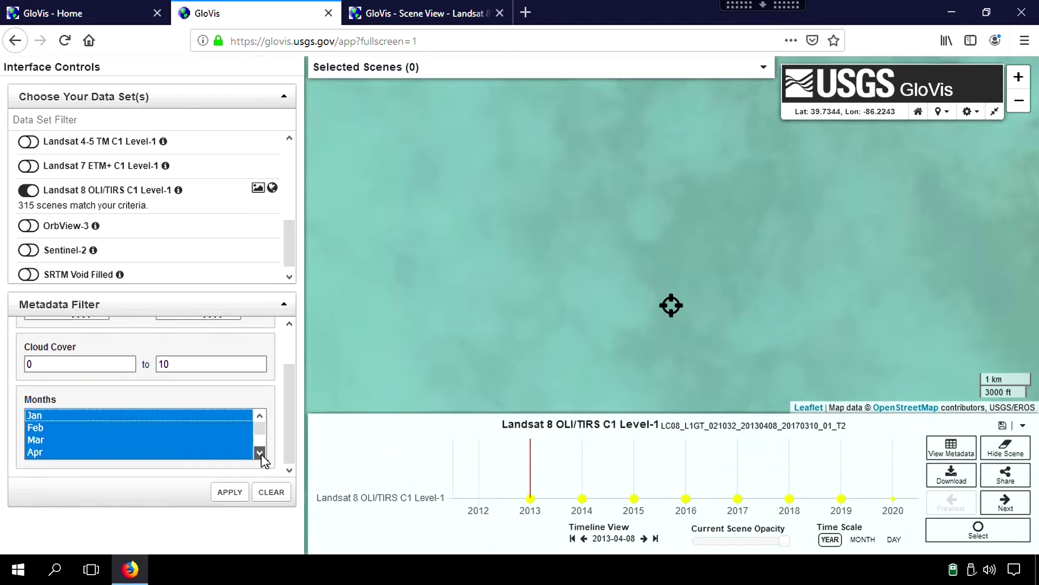
click(261, 455)
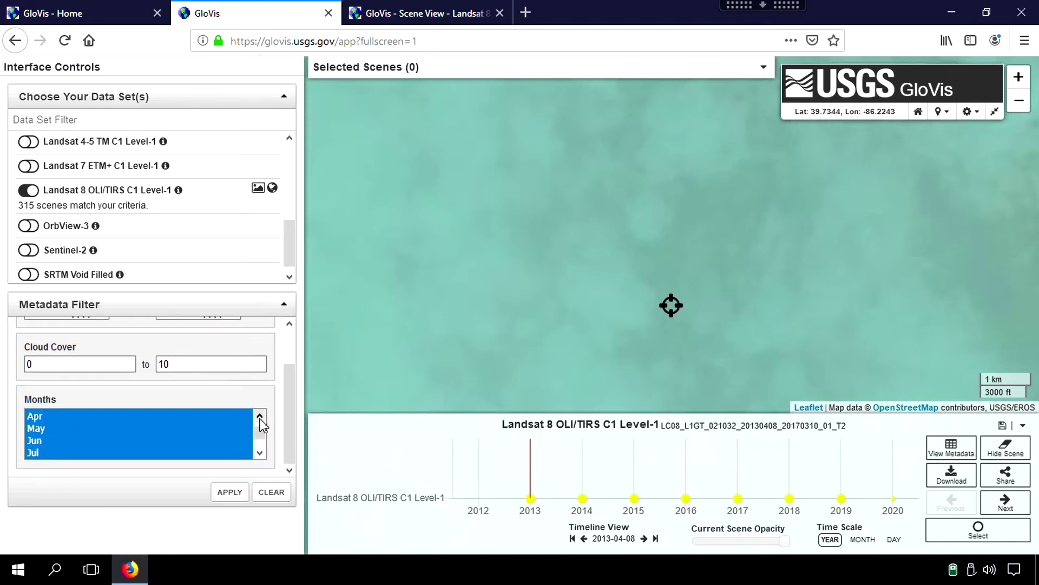
Select July and August as the months and apply the filters.
click(38, 440)
scroll(152, 447, down, 1)
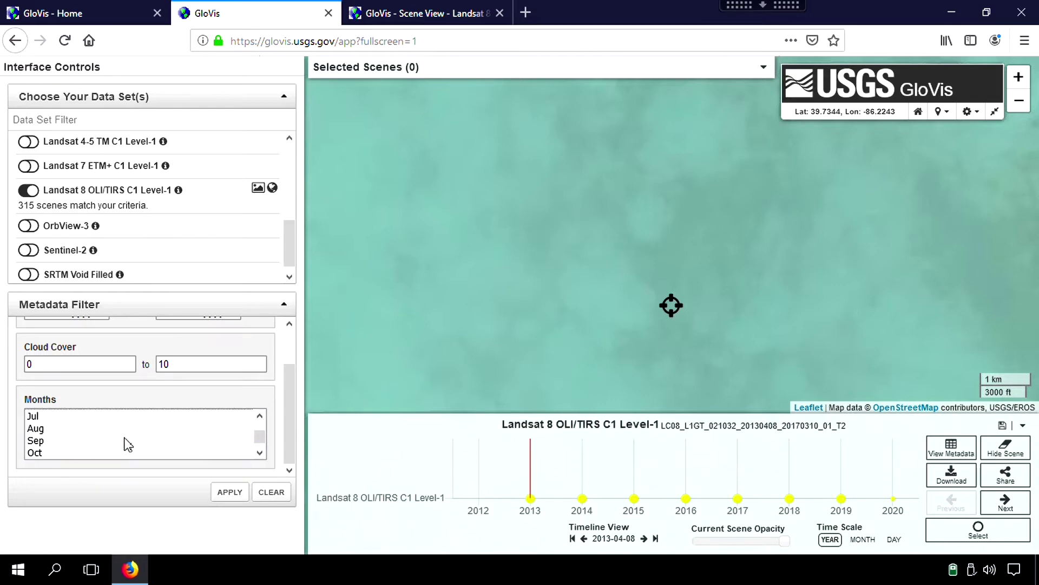
shift+click(38, 429)
click(230, 493)
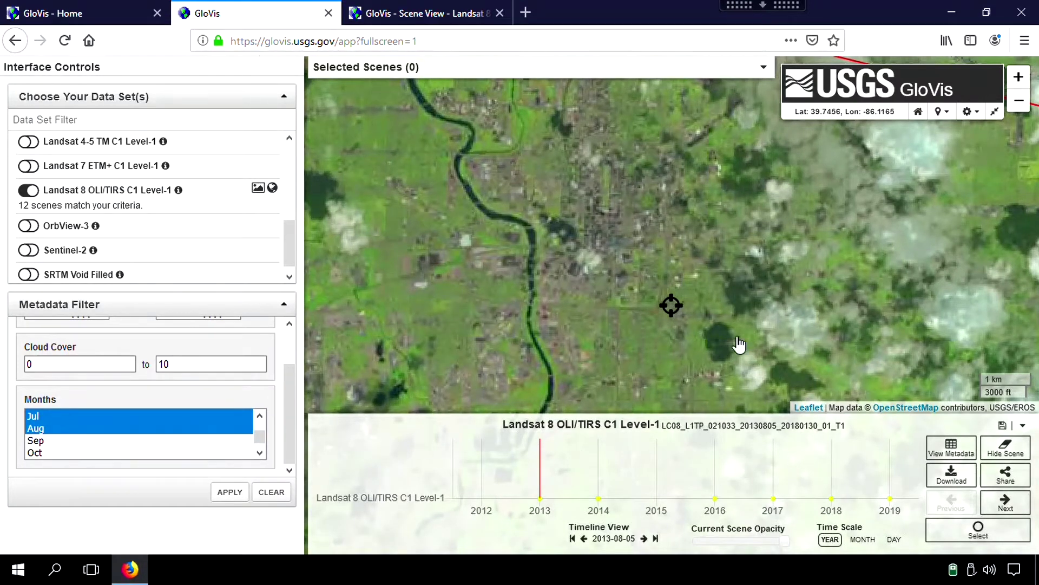
Recentre the map on Indianapolis and advance to the 2014-06-05 scene.
scroll(679, 341, down, 3)
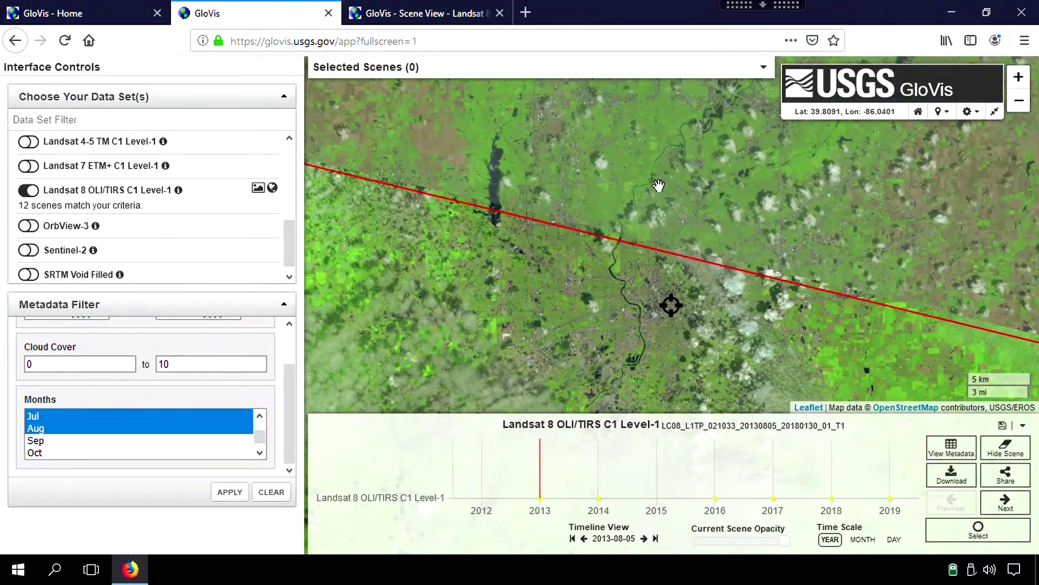
drag(665, 337, 637, 325)
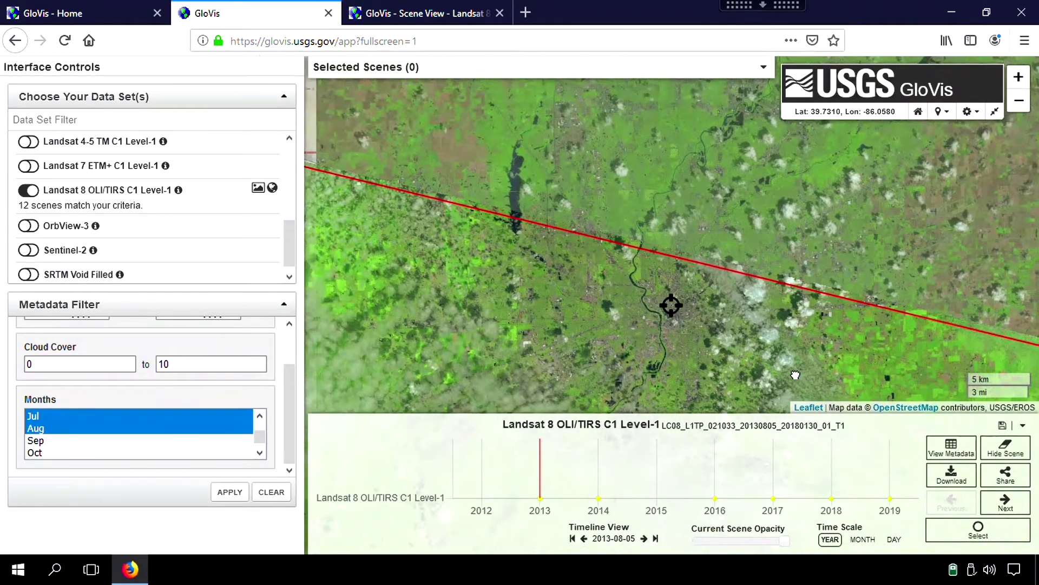
drag(597, 259, 652, 269)
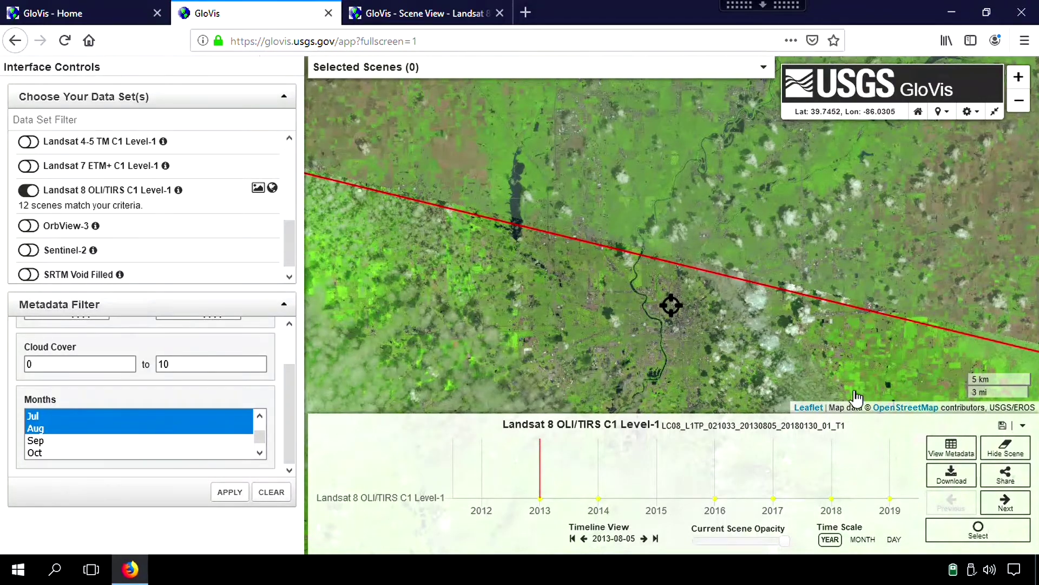
click(1008, 509)
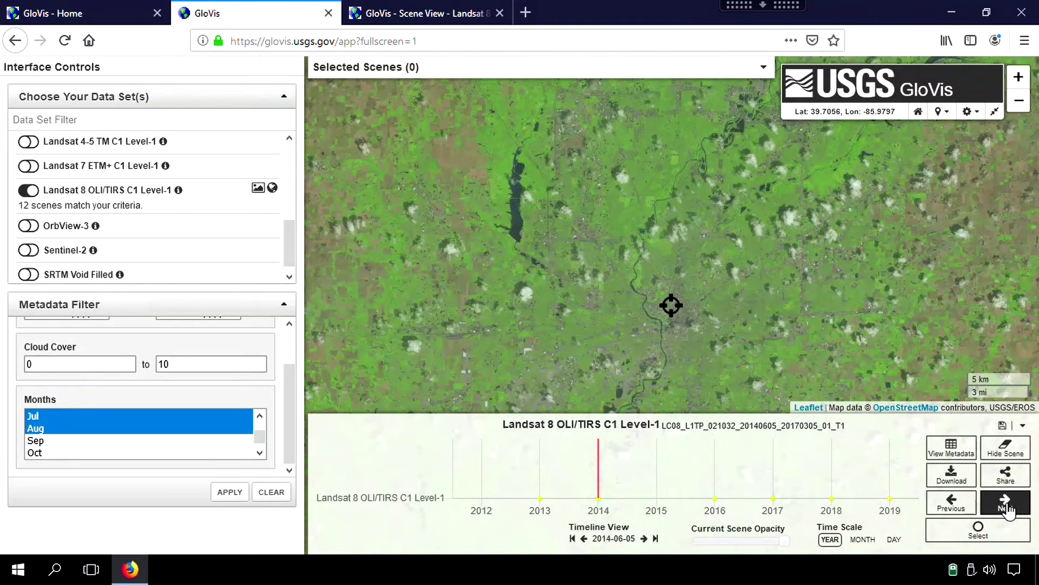
click(1008, 509)
click(1008, 509)
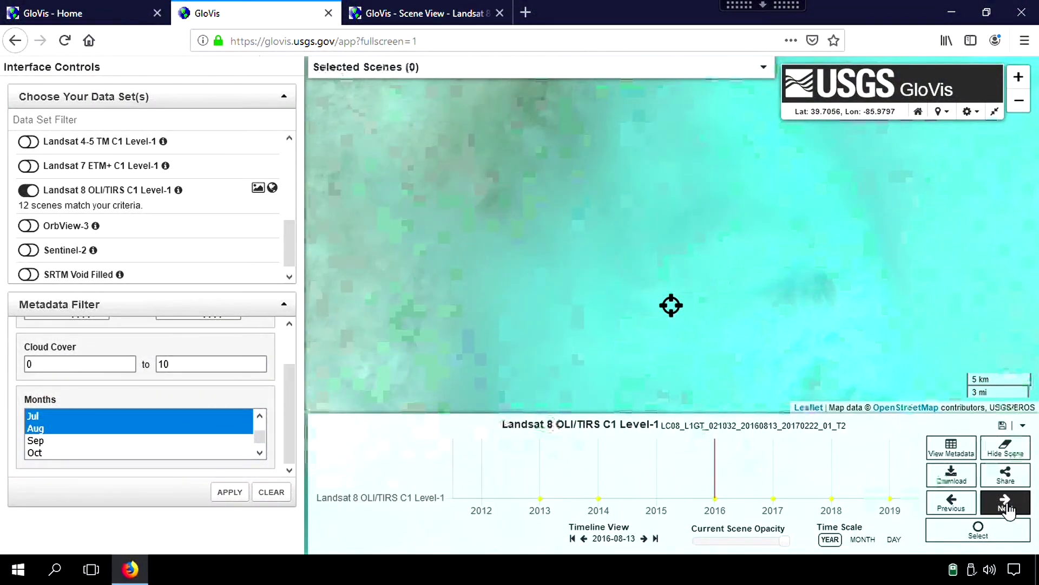
click(1008, 509)
click(1008, 508)
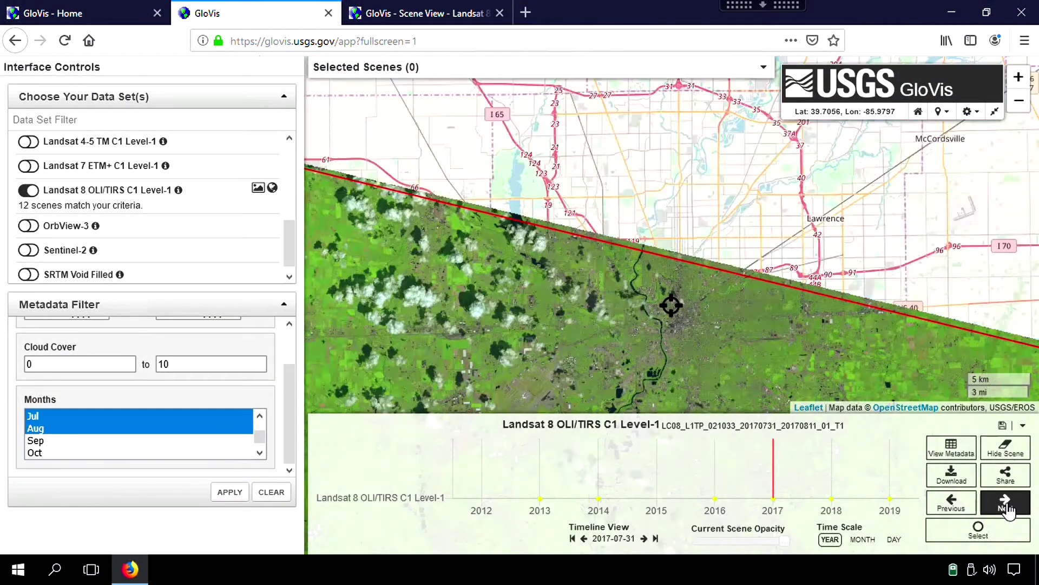
click(1008, 509)
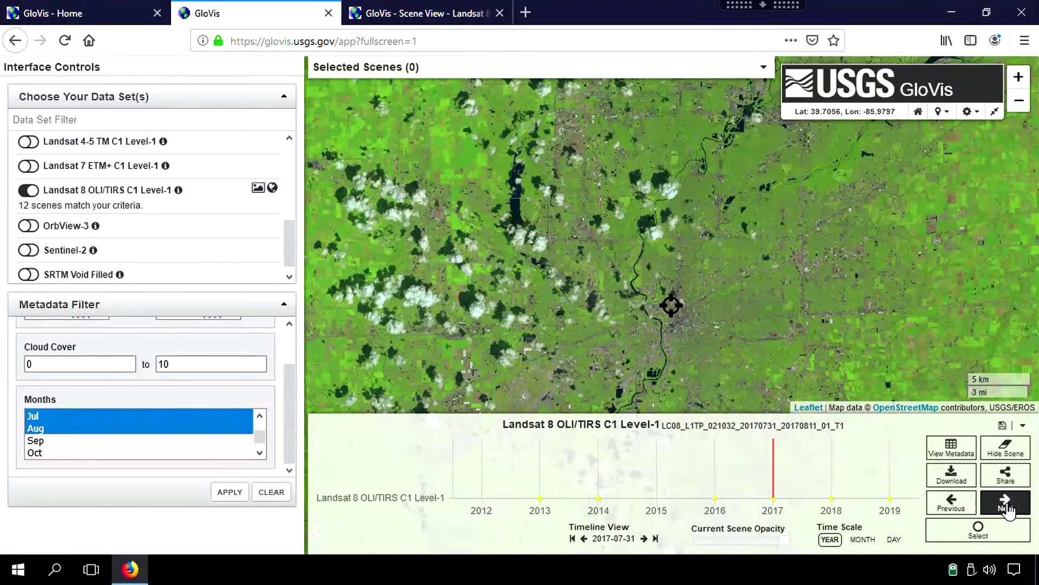
click(1008, 509)
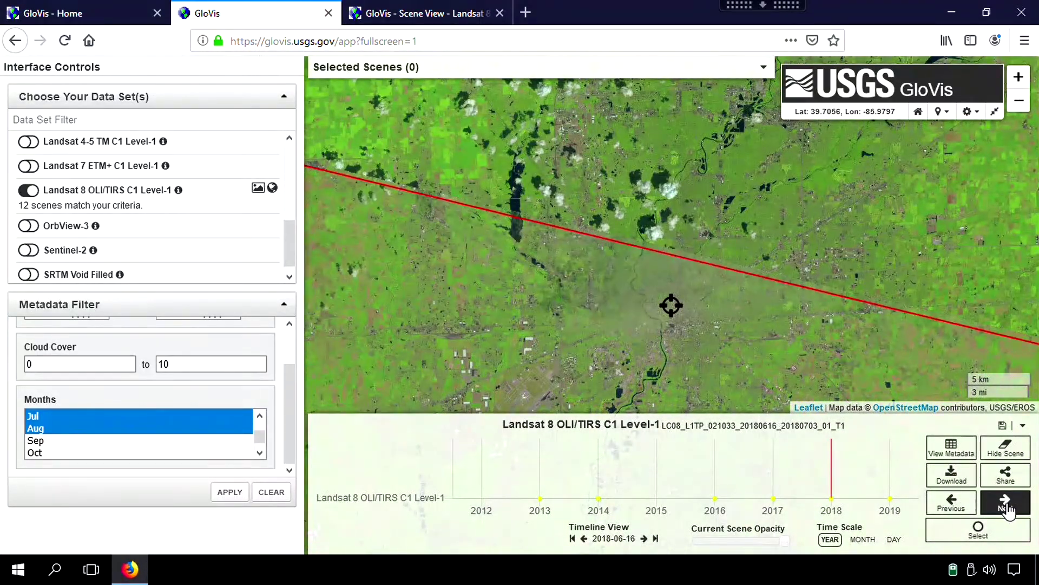
click(1007, 509)
click(1007, 509)
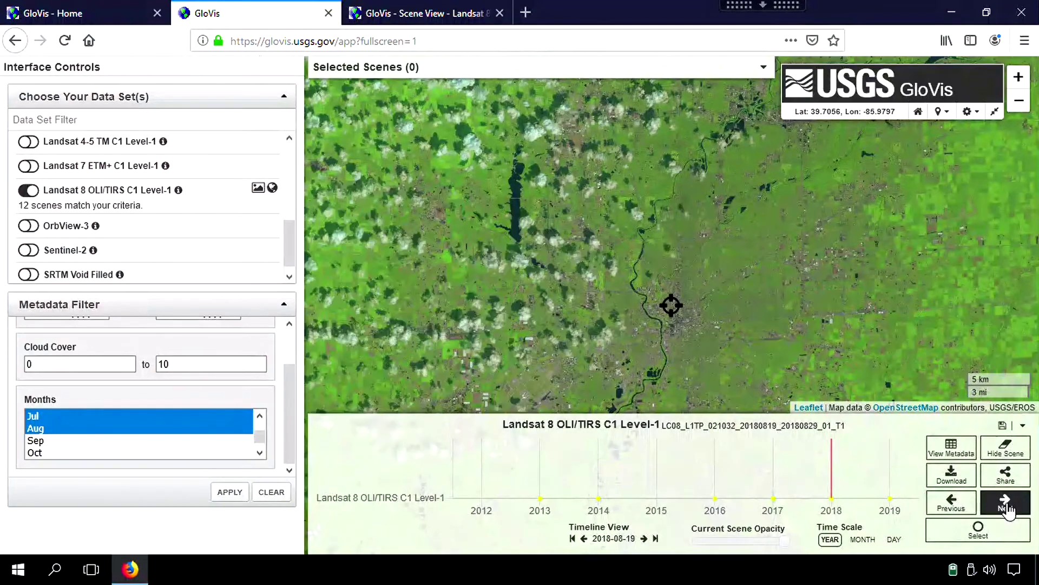
click(1007, 509)
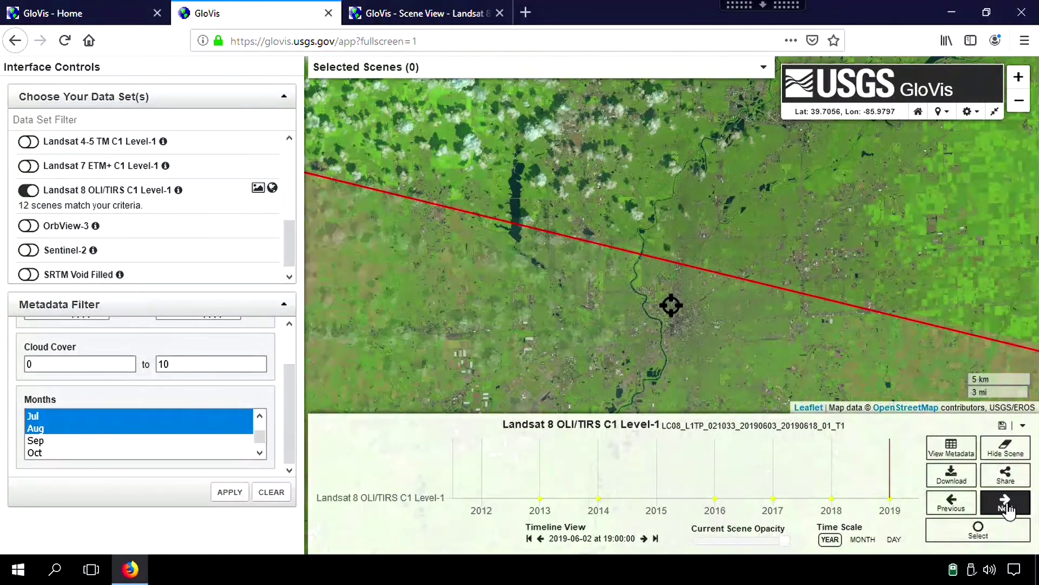
click(1008, 509)
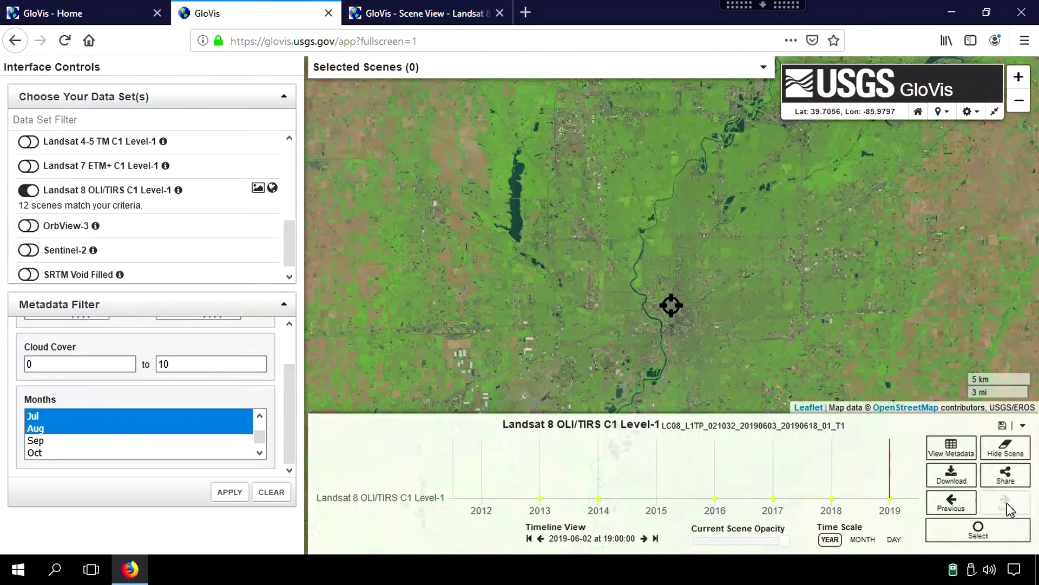
click(969, 509)
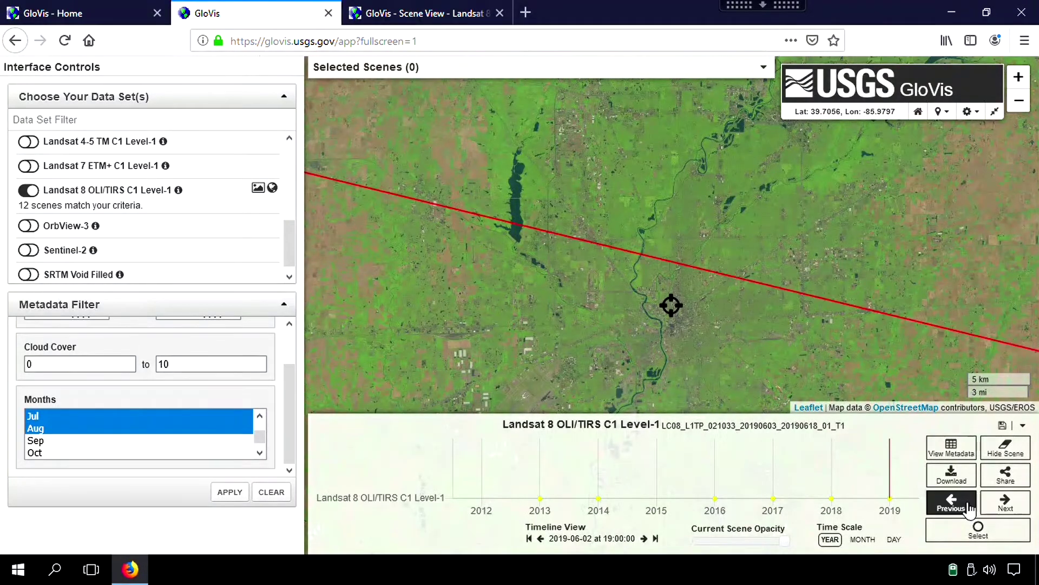
click(1006, 503)
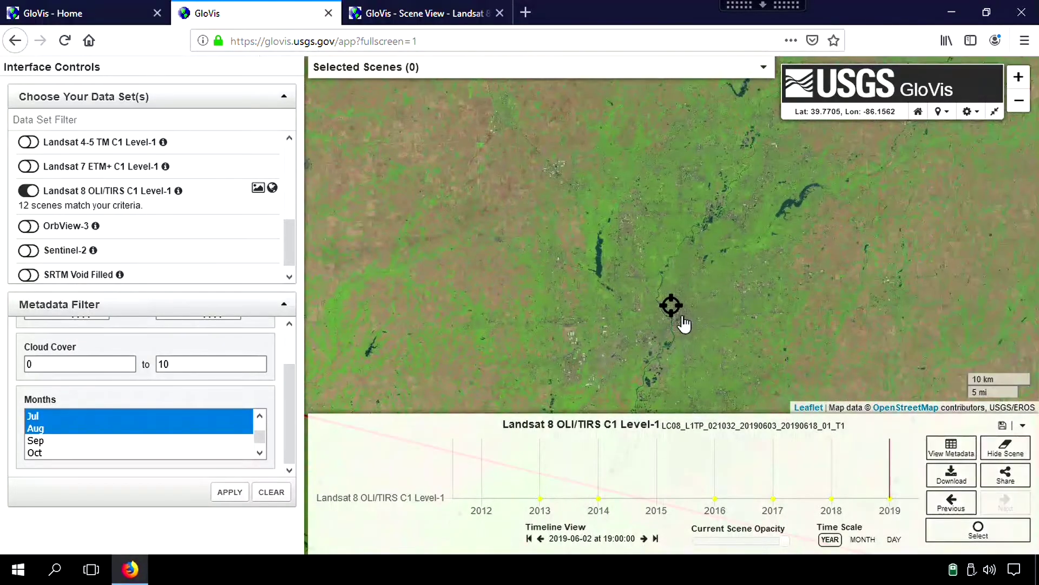
scroll(685, 322, up, 3)
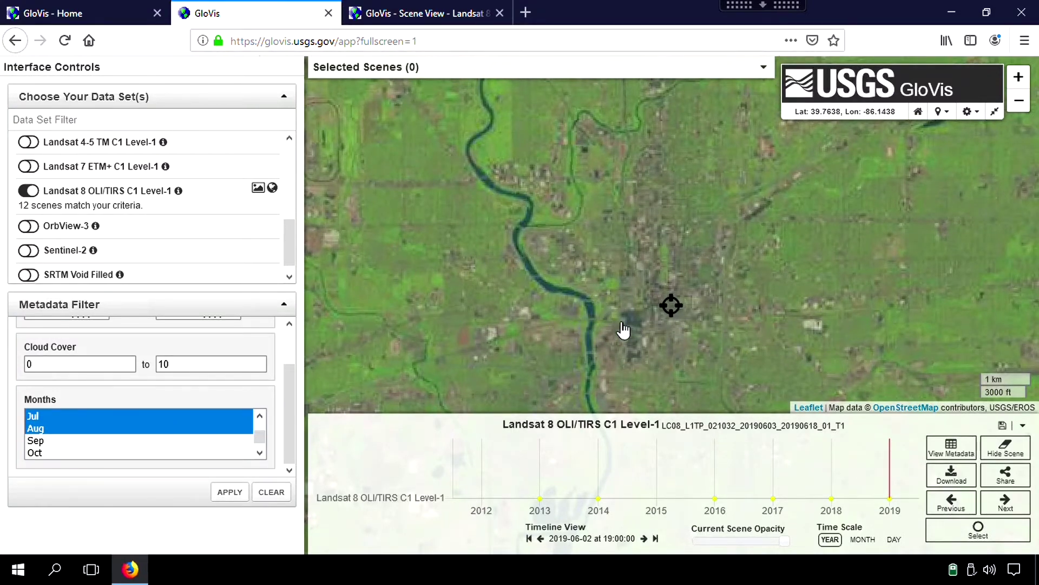
Bring up the download options for the June 2019 scene.
click(951, 478)
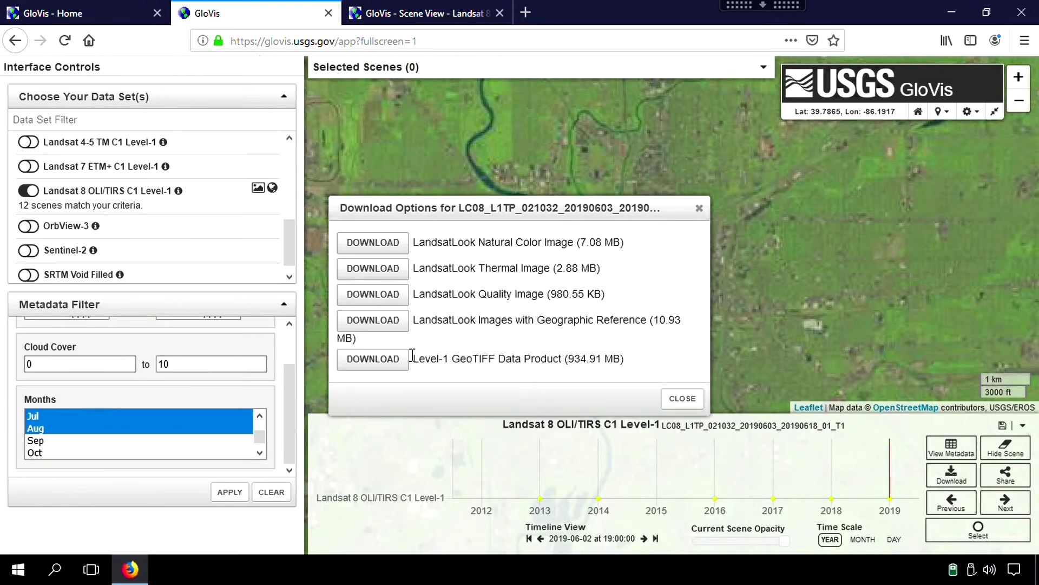
Download the 934.91 MB Level-1 GeoTIFF Data Product for the June 2019 scene.
click(379, 362)
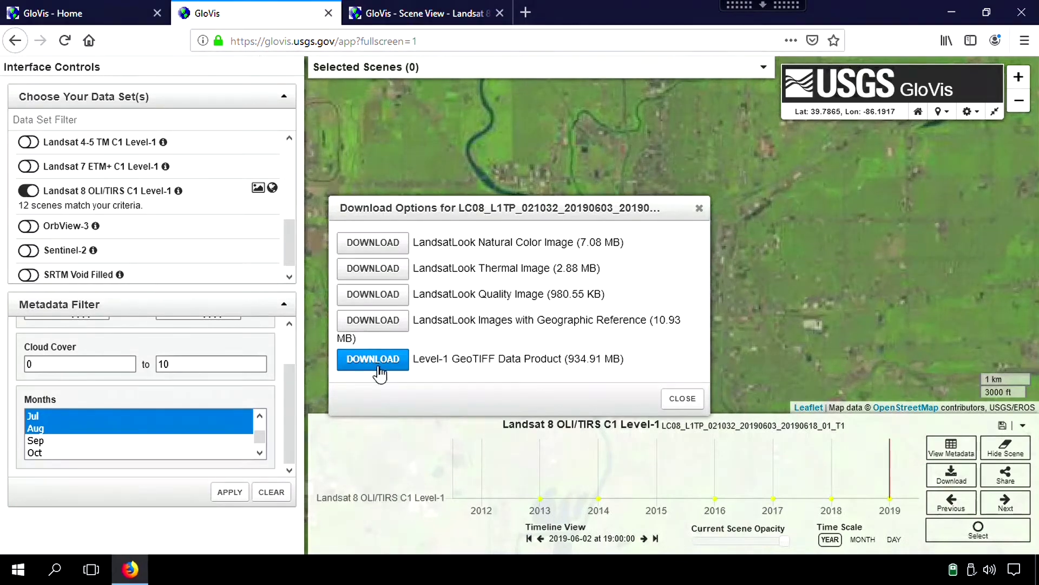
click(383, 366)
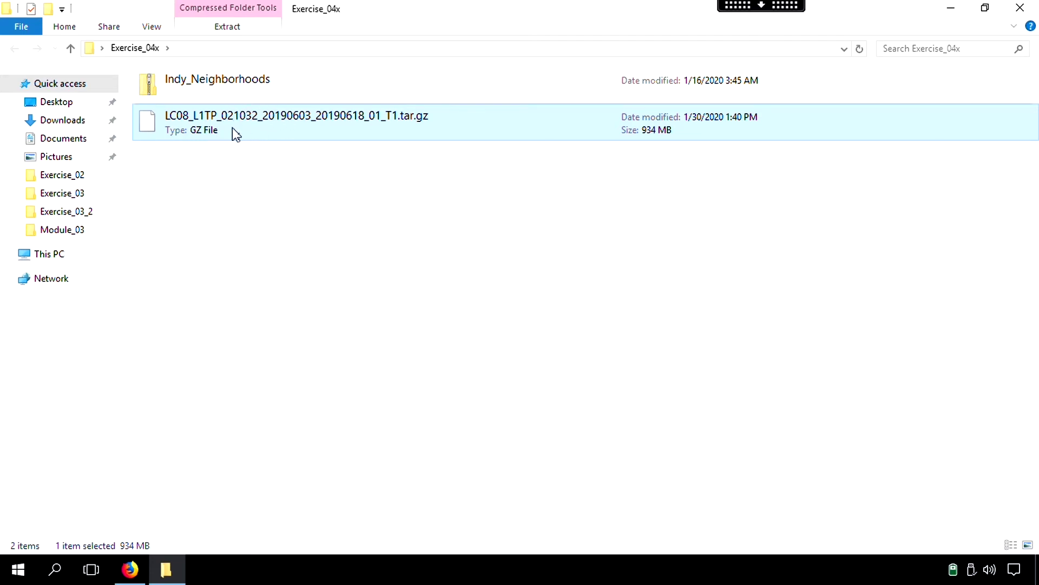
Extract the Indy_Neighborhoods zip into a new Indy_Neighborhoods folder in Exercise_04x.
right_click(236, 87)
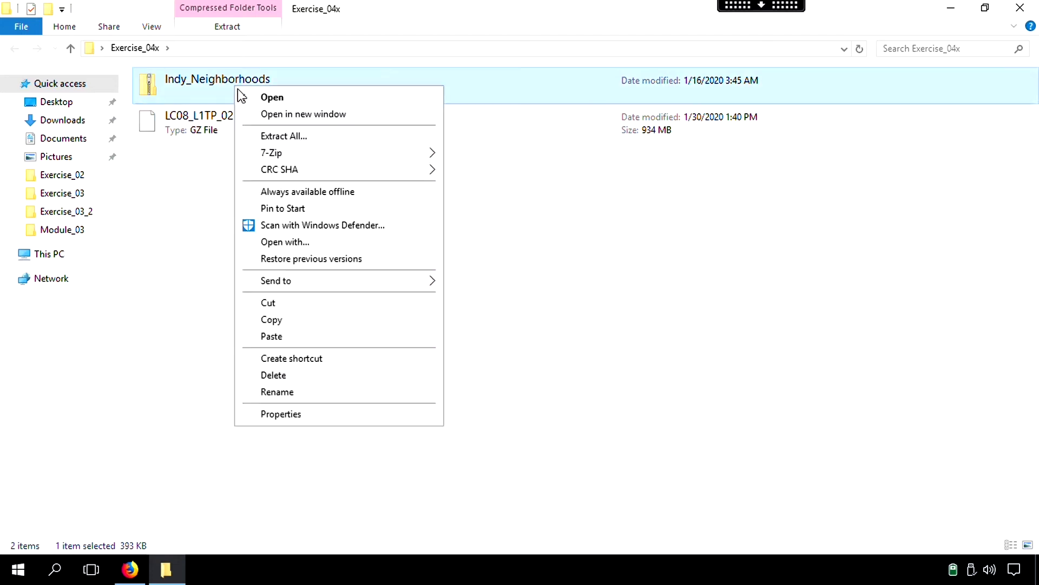
click(260, 135)
click(656, 429)
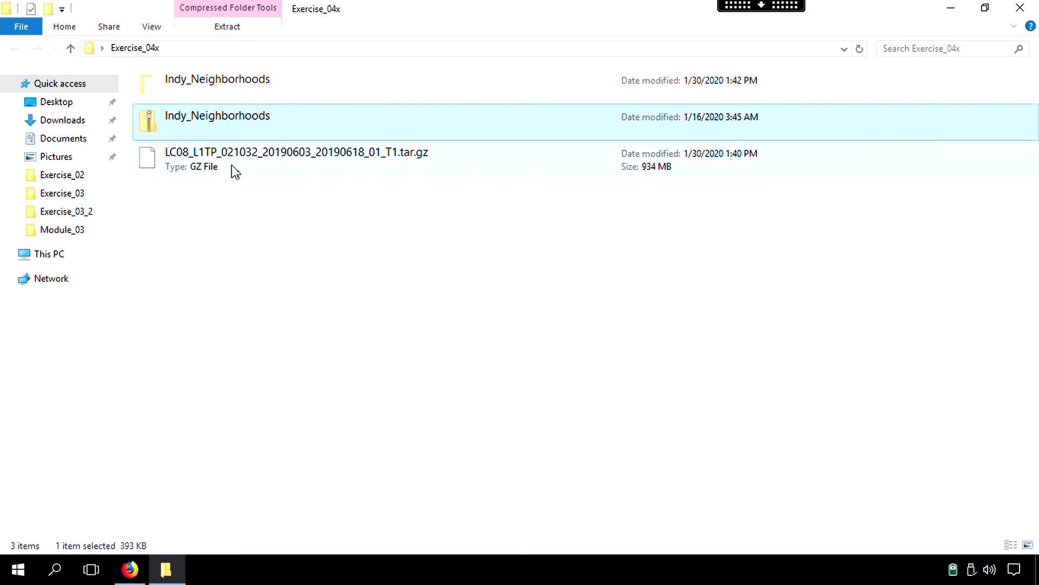
click(228, 210)
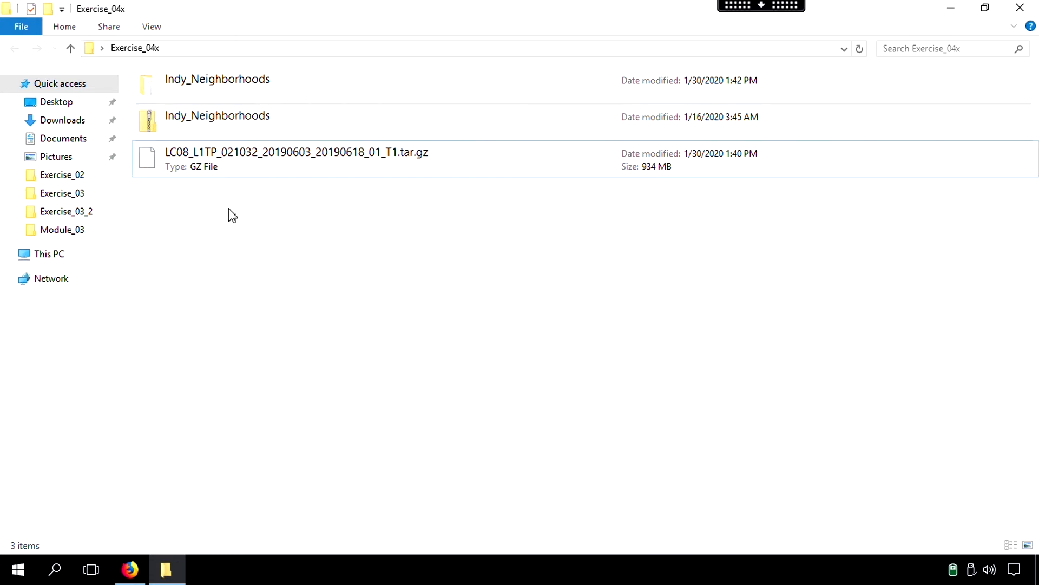
Decompress the scene's tar.gz with 7-Zip Extract Here into a 1.67 GB TAR file.
right_click(198, 162)
mouse_move(236, 191)
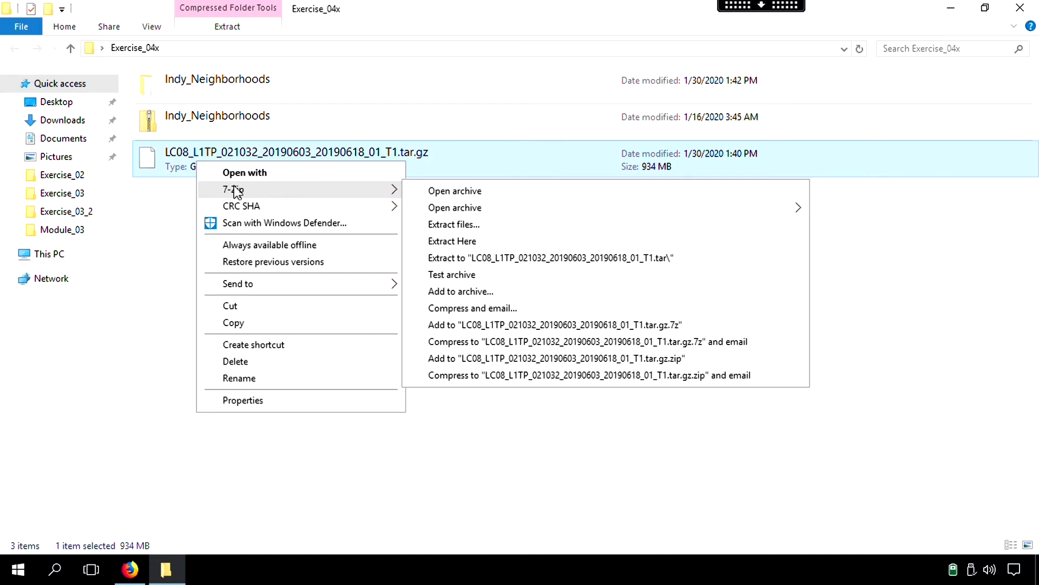
click(447, 241)
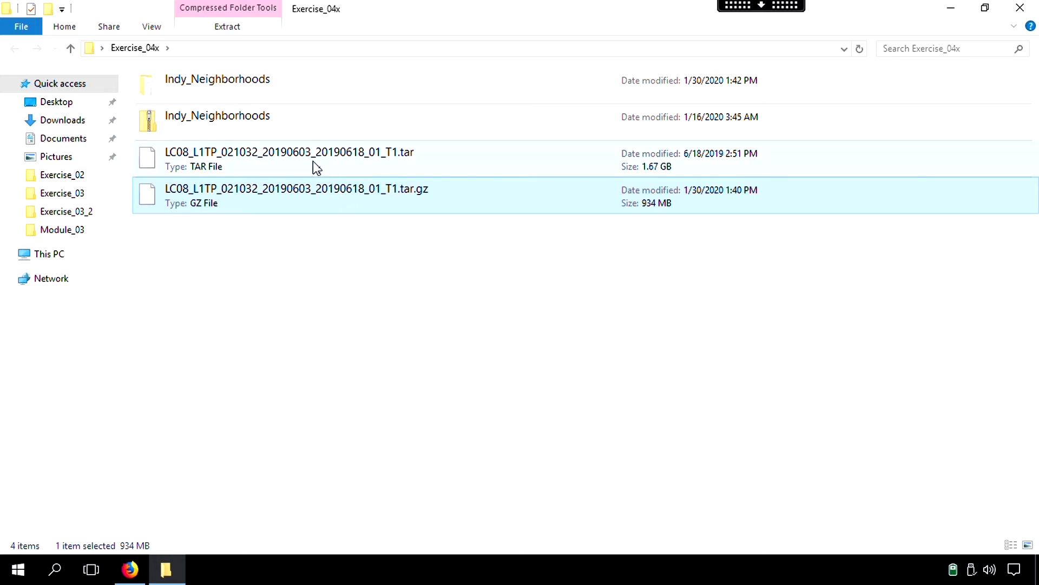
click(277, 161)
Extract the TAR archive's contents into Exercise_04x with 7-Zip Extract Here.
right_click(278, 160)
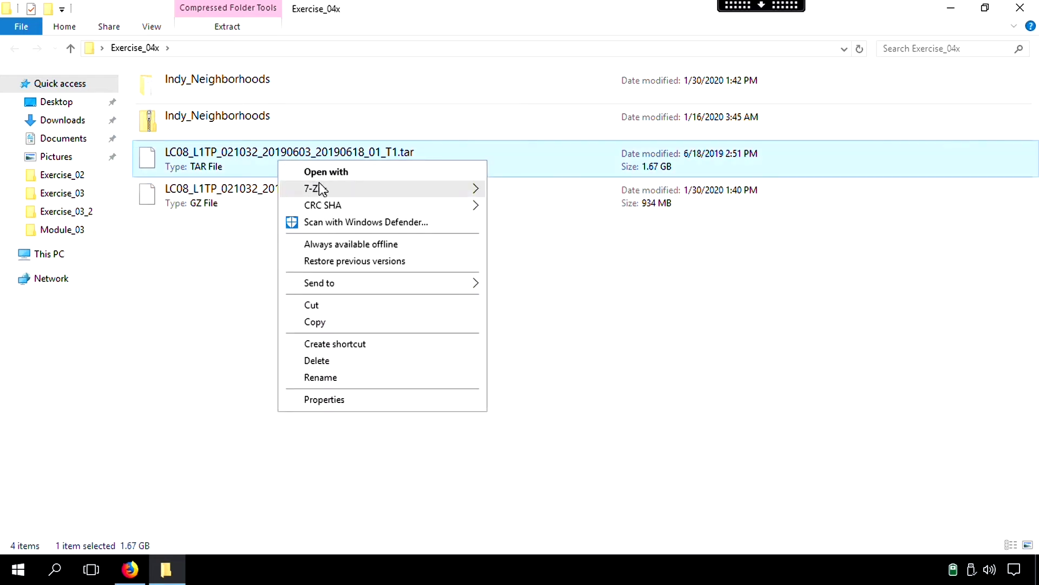
mouse_move(343, 184)
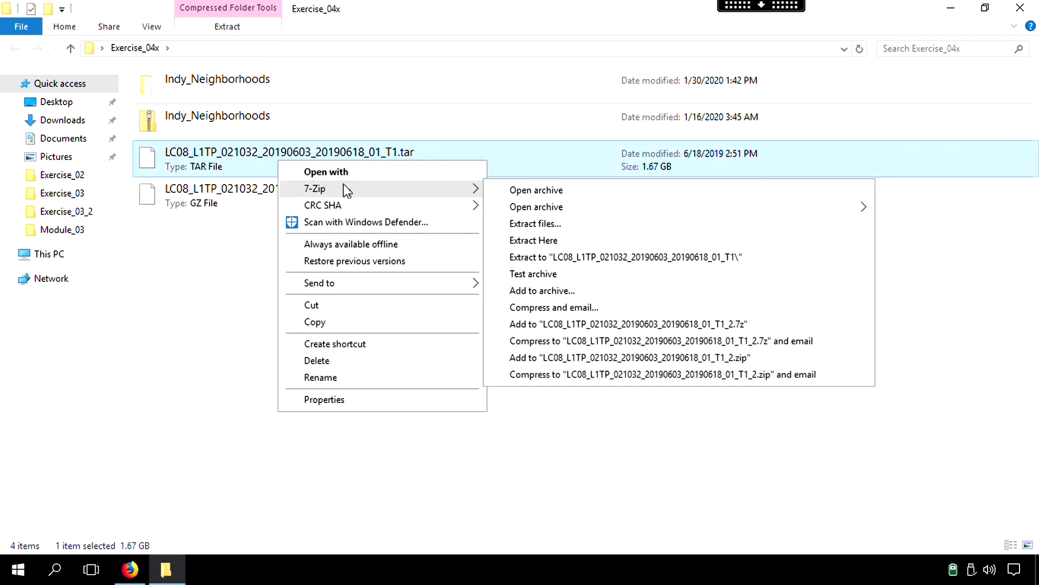
click(533, 242)
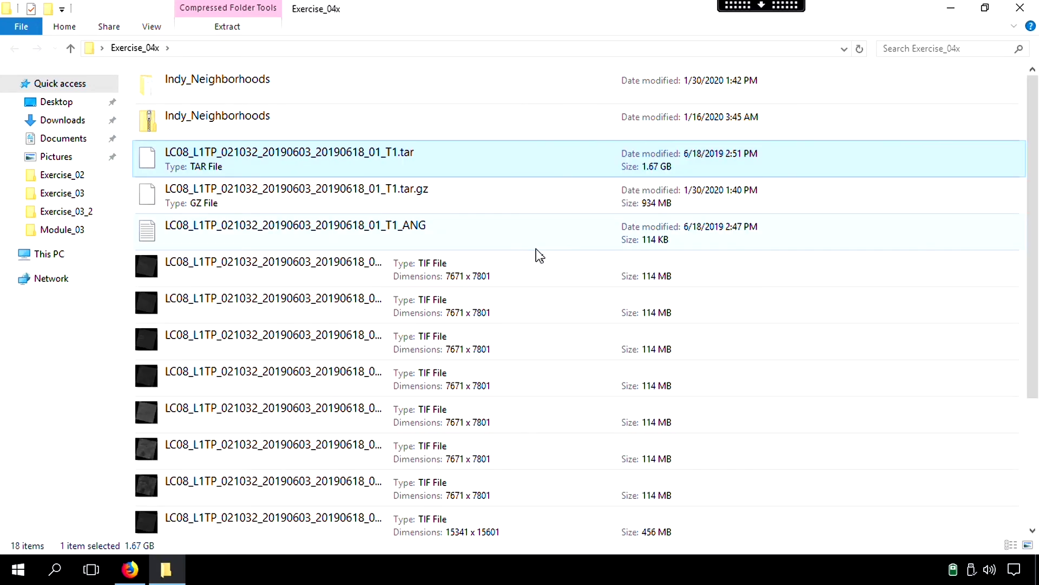
scroll(368, 330, down, 5)
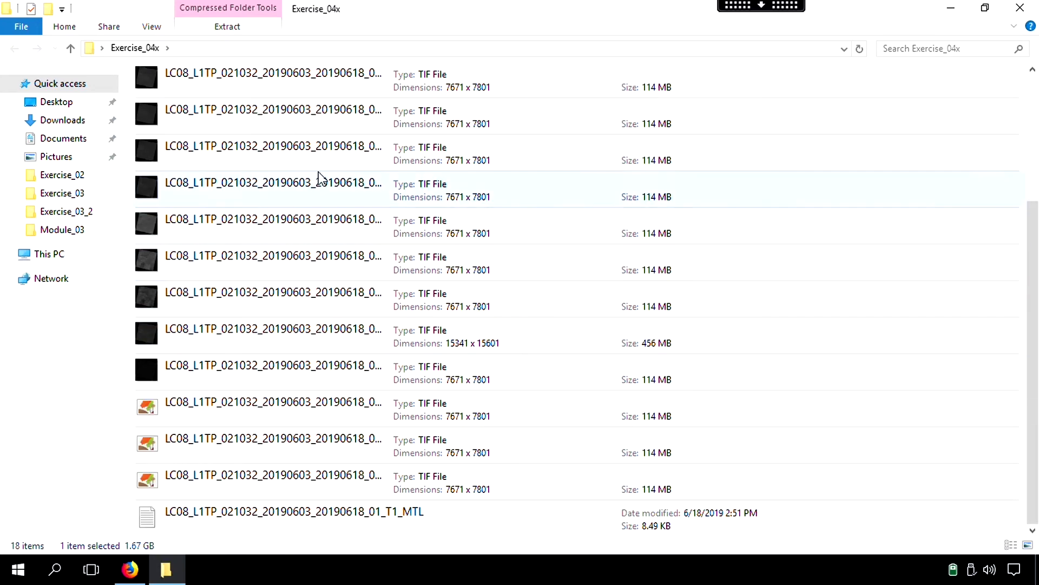
Browse the extracted band TIFs, checking the full BQA band file name.
click(302, 93)
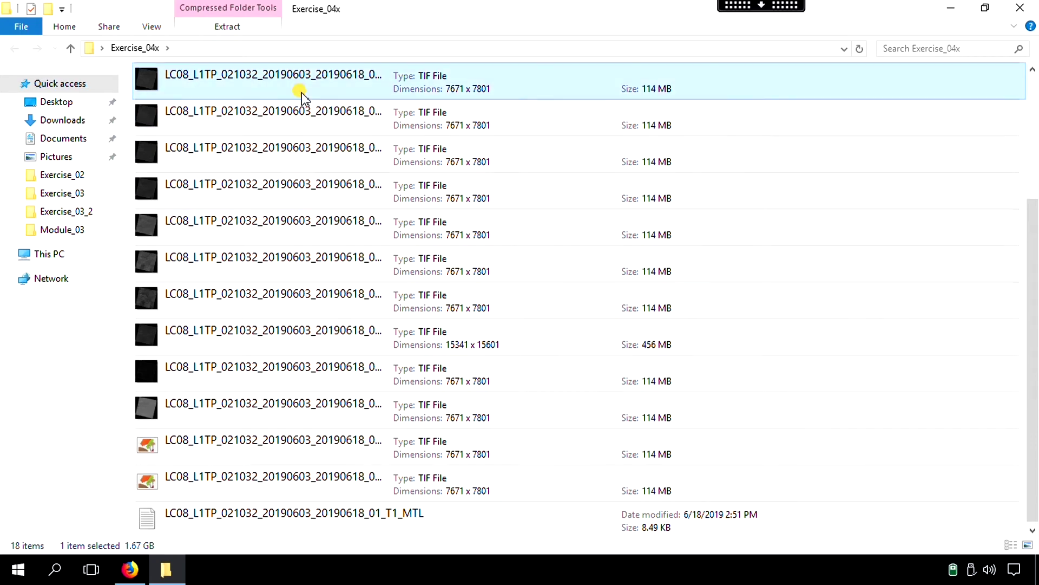
click(296, 121)
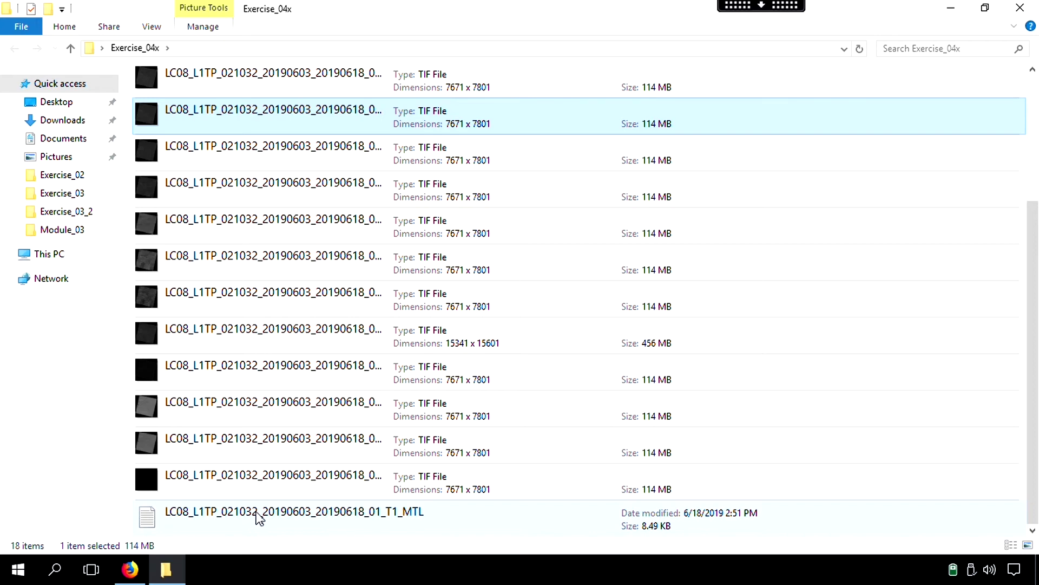
click(296, 477)
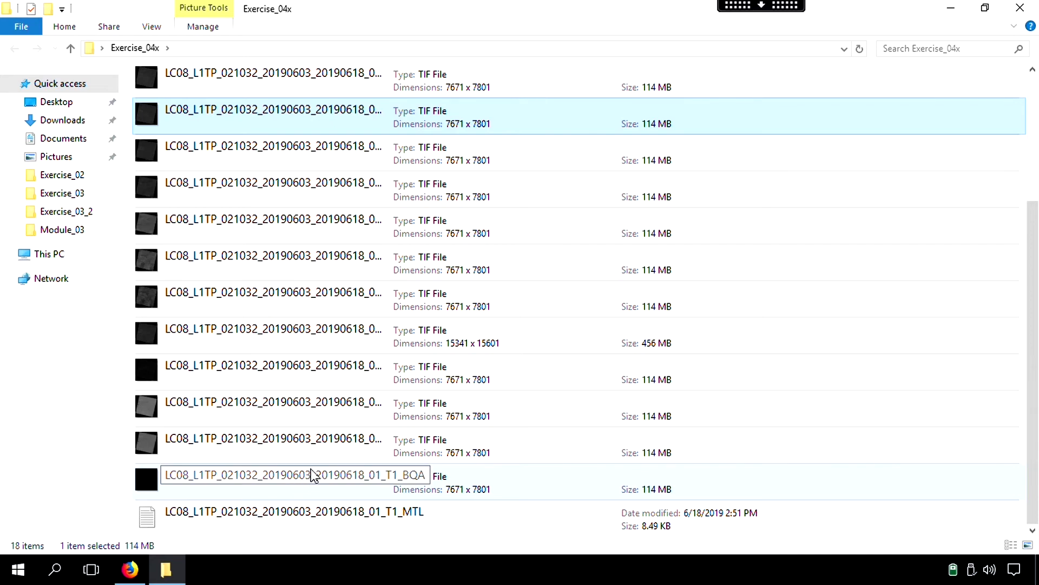
scroll(311, 469, up, 3)
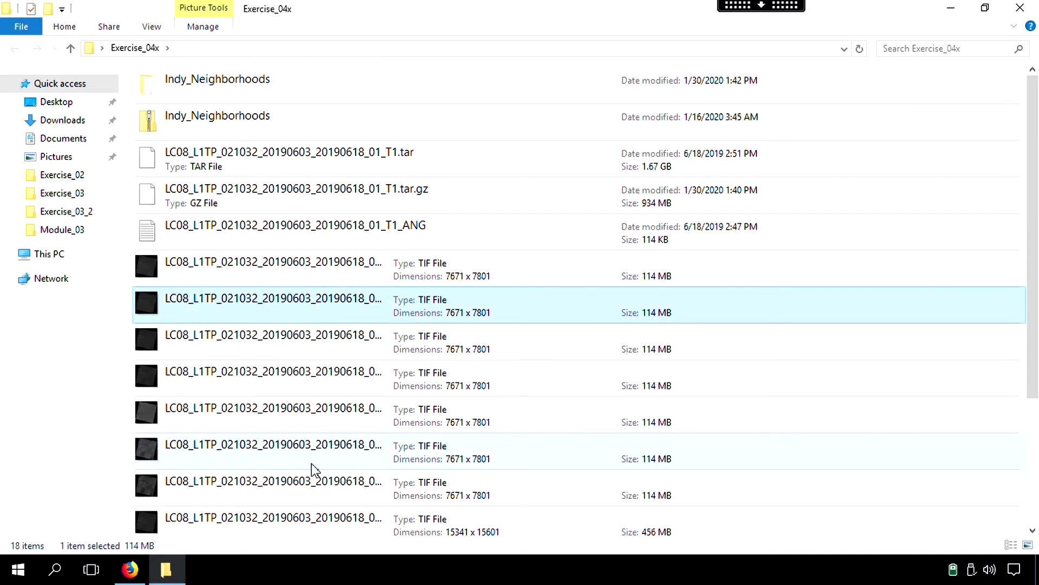
scroll(311, 469, down, 3)
scroll(287, 517, up, 1)
scroll(289, 517, up, 2)
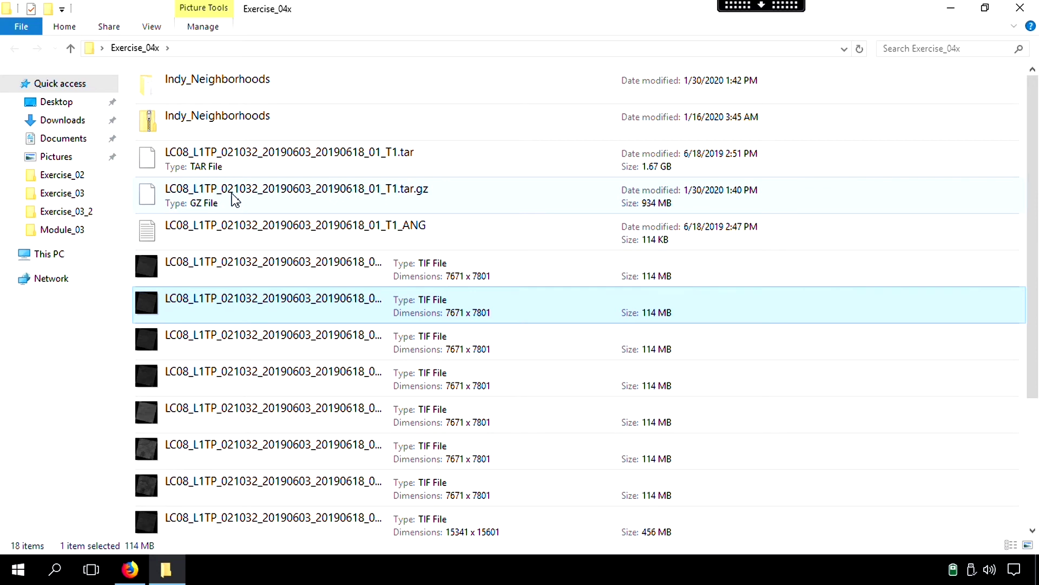
Delete the Indy_Neighborhoods zip and the intermediate TAR file, then close the Exercise_04x folder.
click(208, 130)
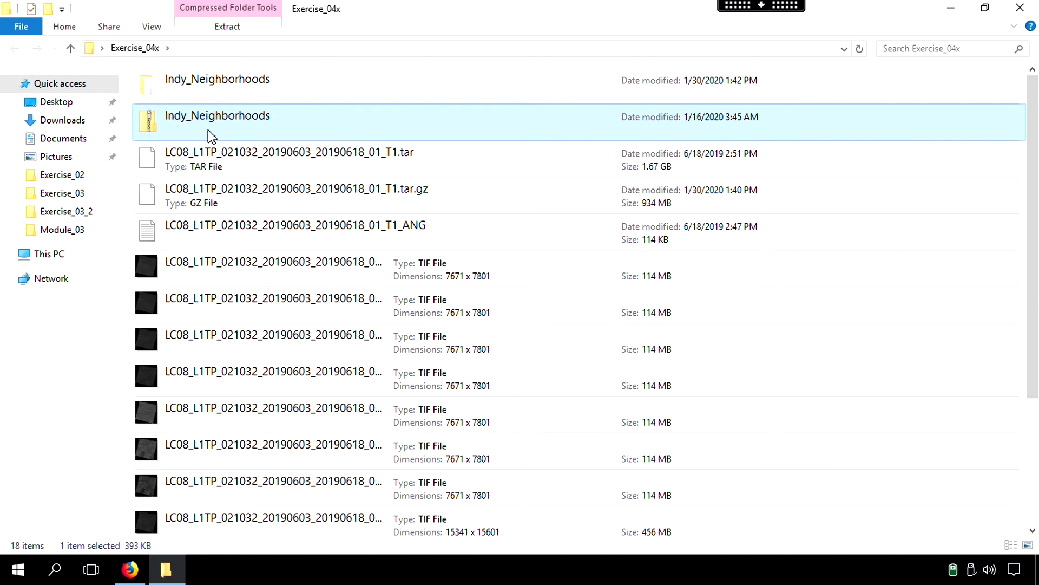
key(Delete)
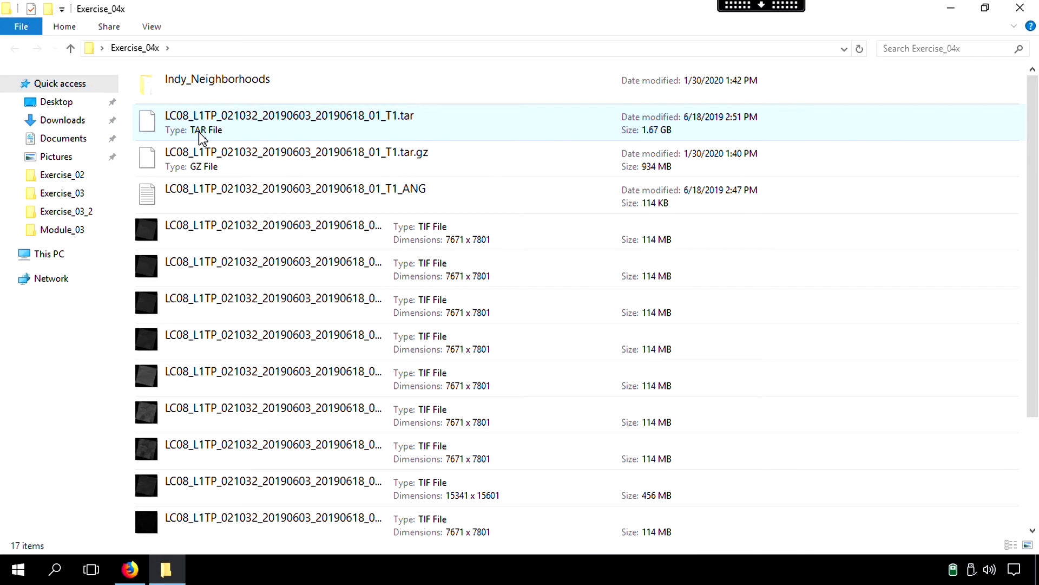
click(222, 130)
key(Delete)
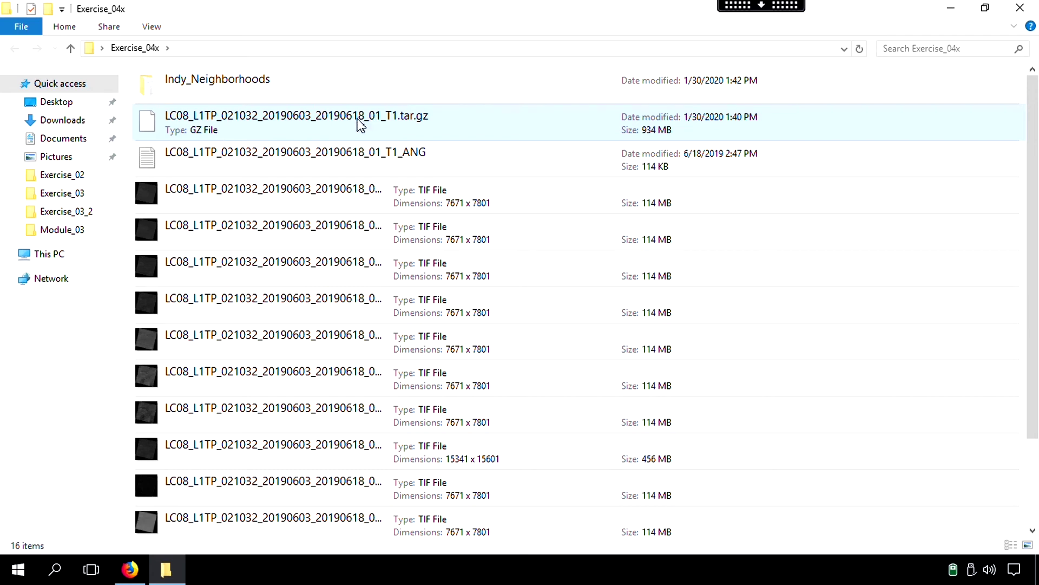
click(1021, 9)
Check Spatial Analyst in ArcGIS Pro's licensing configuration options and confirm with OK.
click(18, 569)
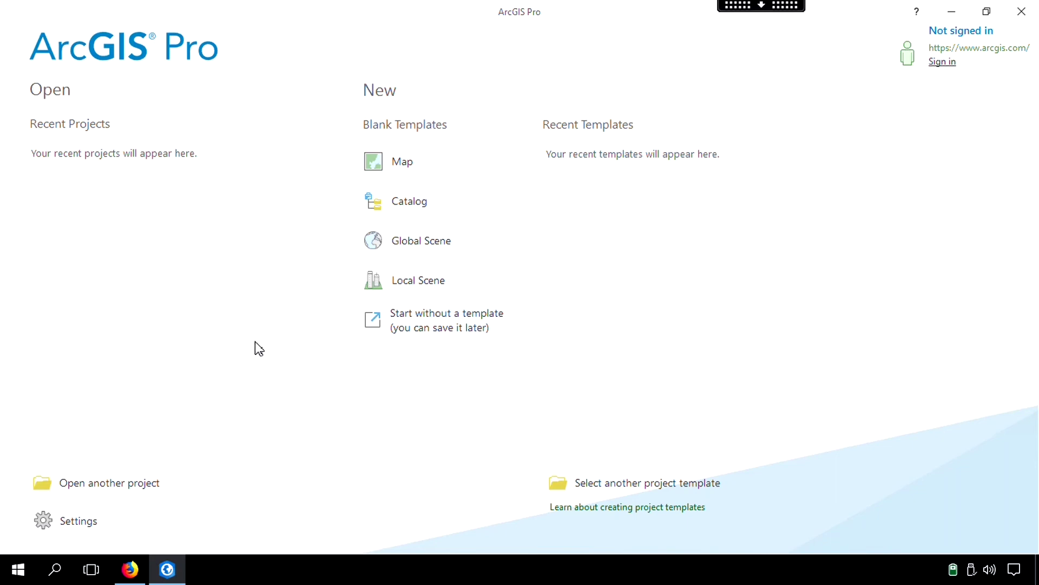
click(82, 519)
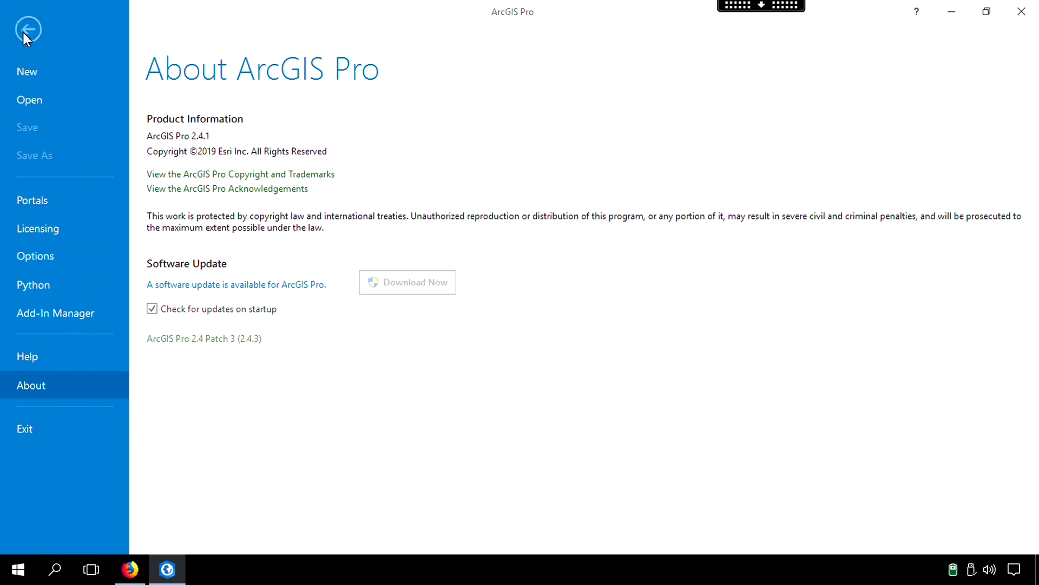
key(Escape)
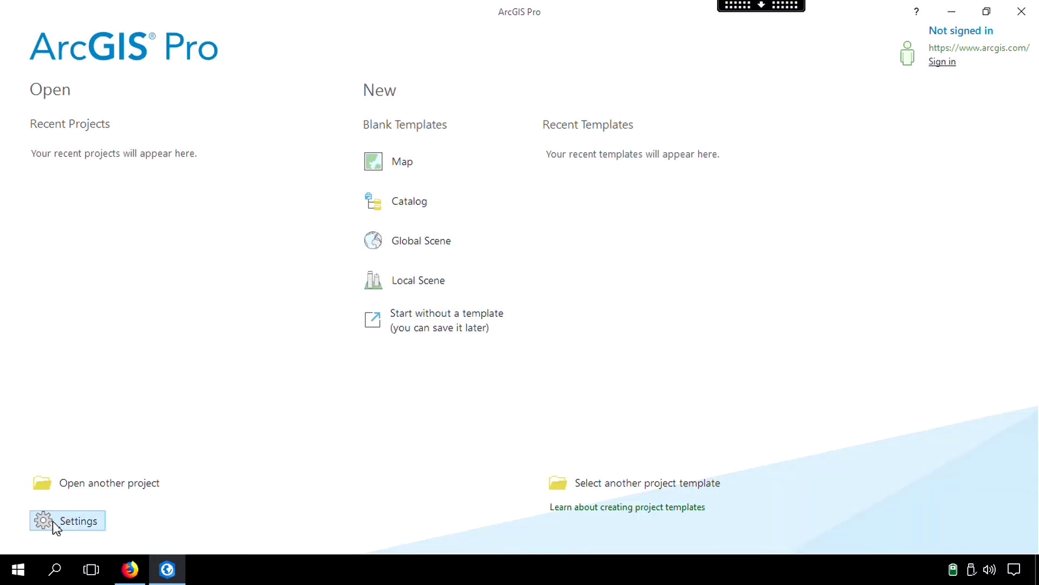
click(53, 520)
click(40, 231)
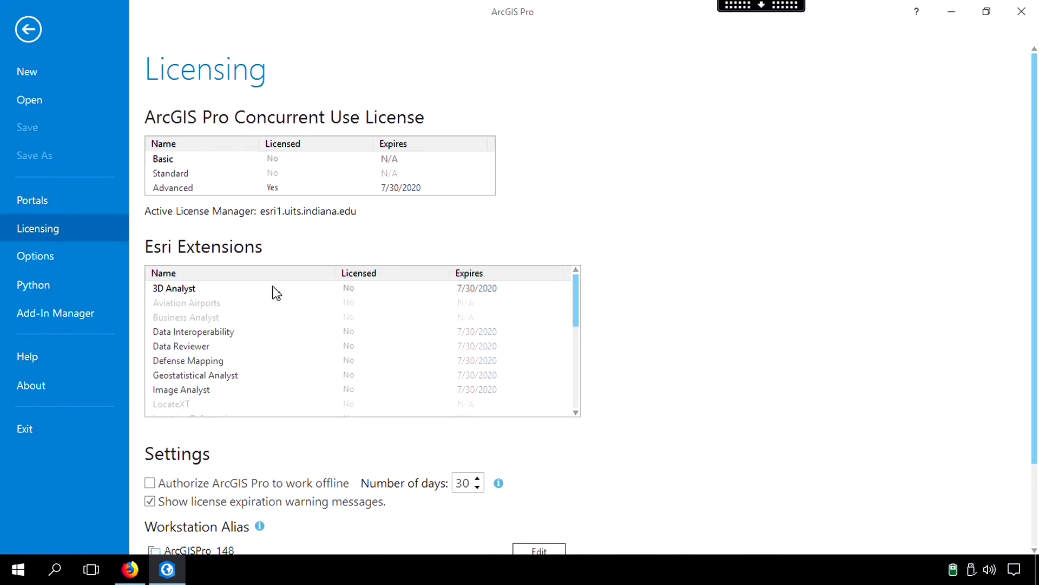
scroll(666, 357, down, 3)
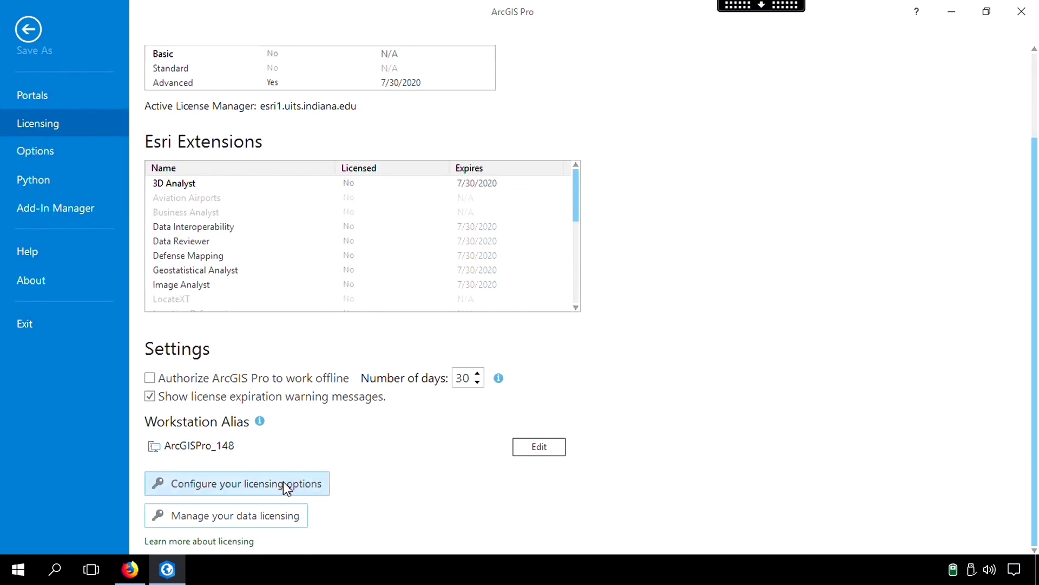
click(285, 487)
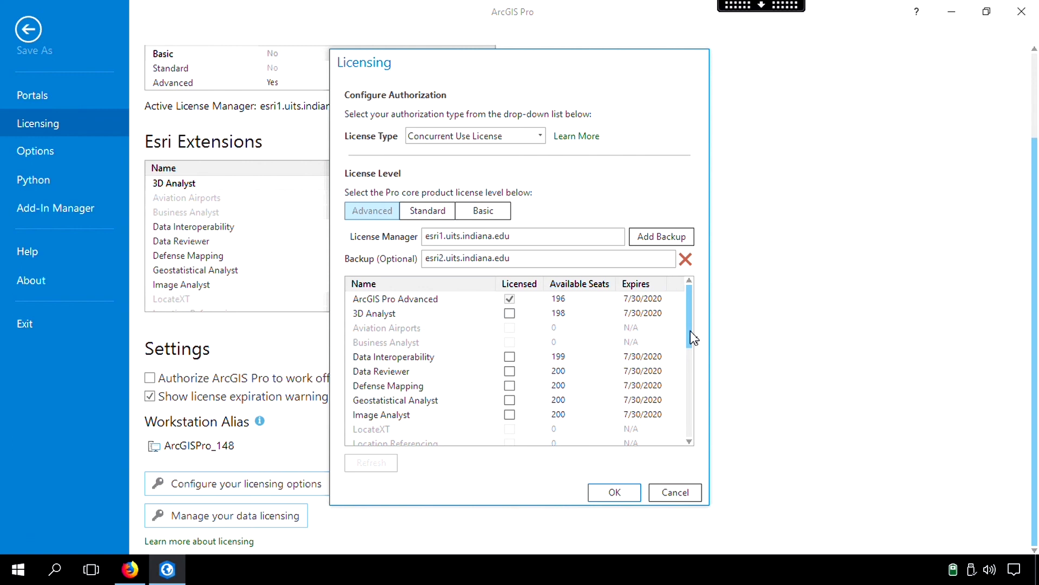
drag(691, 330, 685, 412)
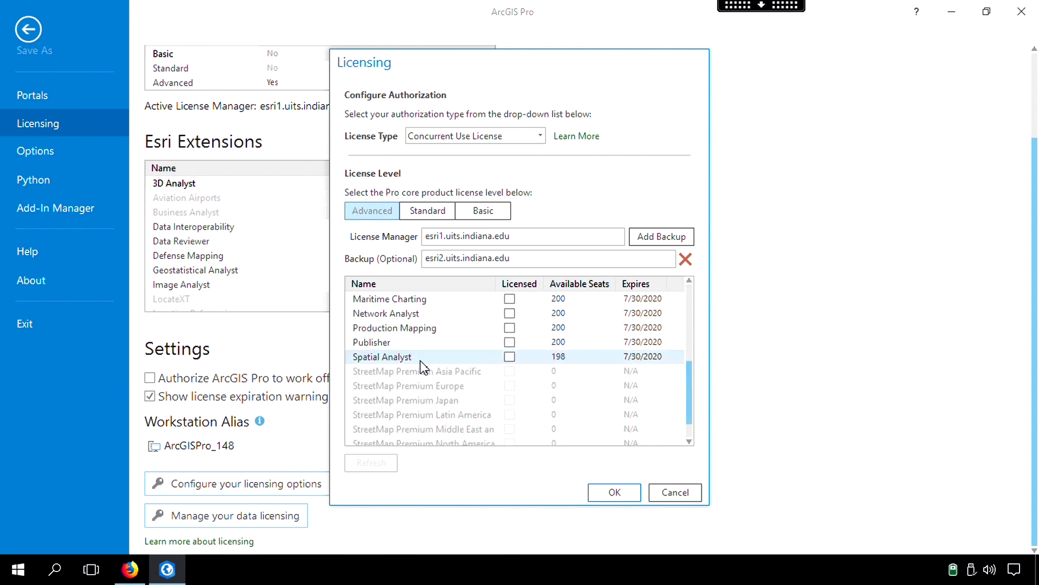
click(509, 357)
click(615, 492)
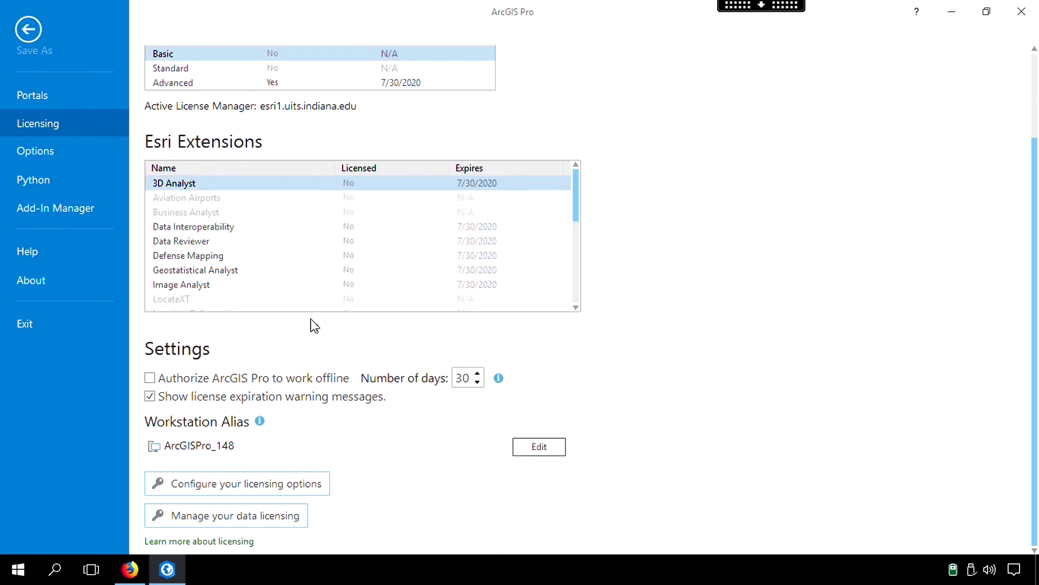
Start a blank Map project and highlight the default name MyProject1 for replacement.
click(31, 33)
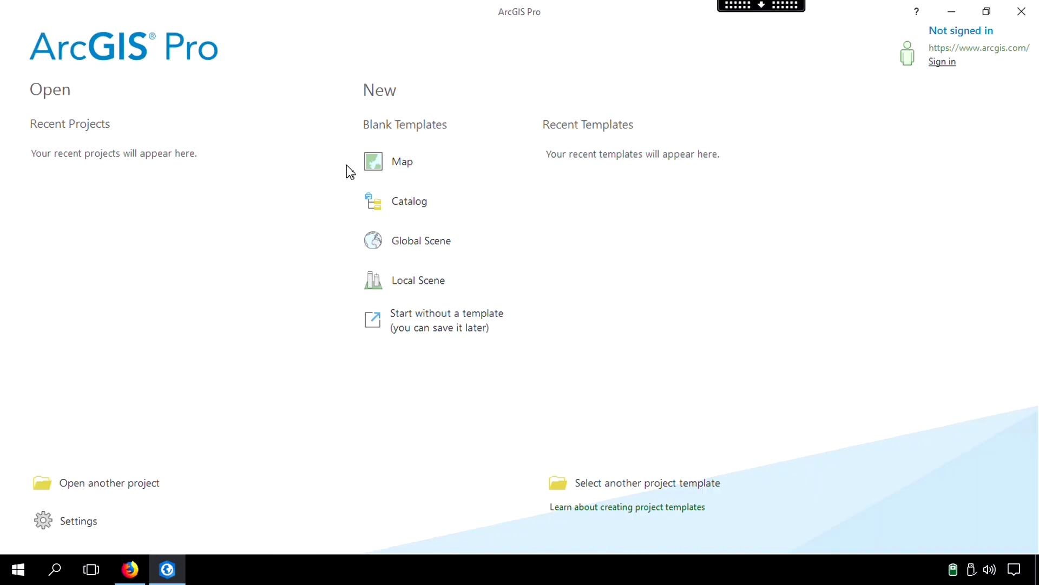
click(411, 164)
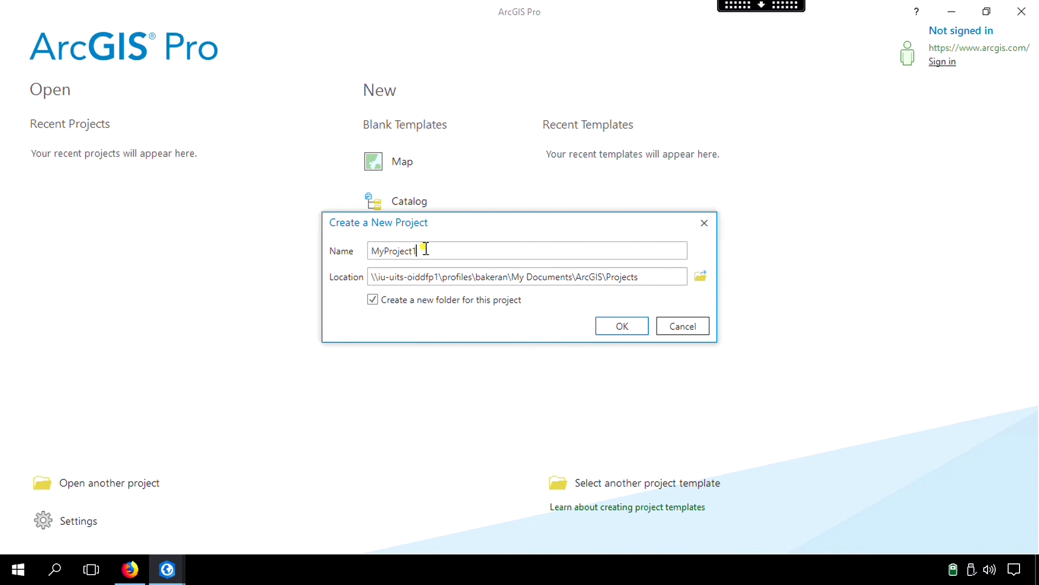
drag(424, 249, 341, 248)
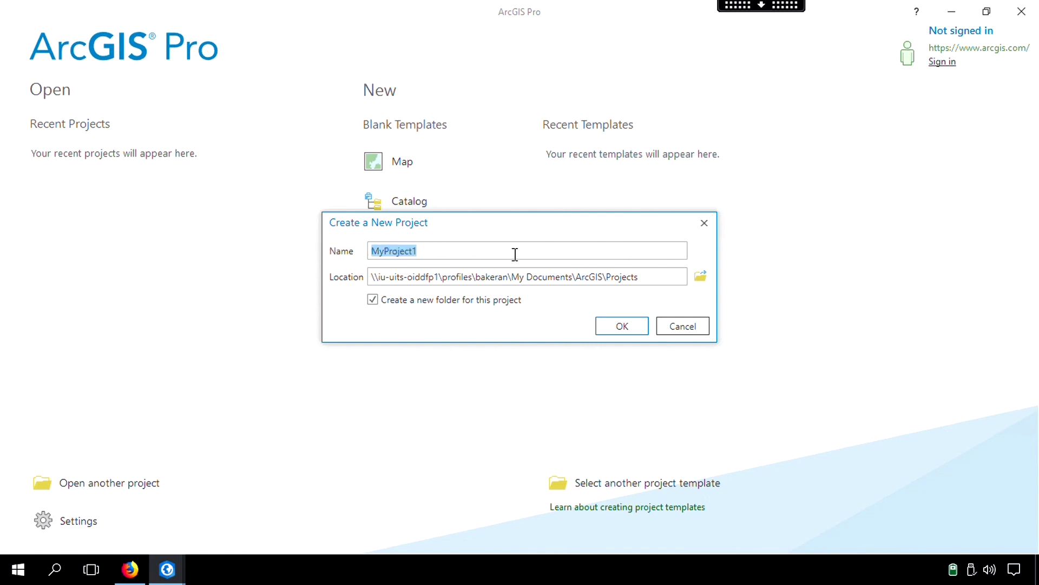